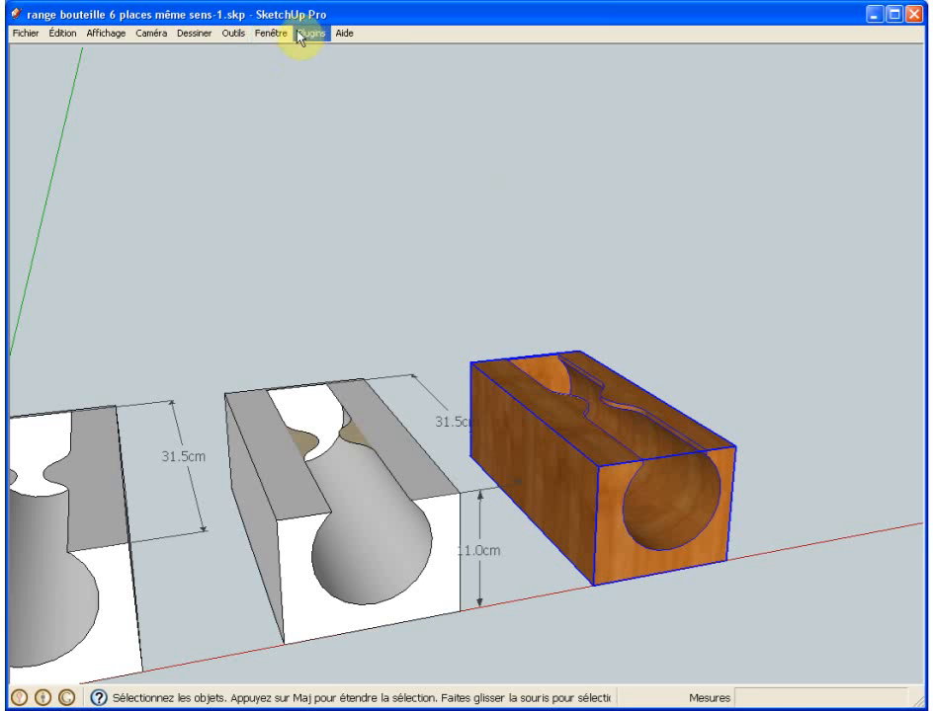
Review the installed extensions in the system preferences and close them without changes.
click(271, 32)
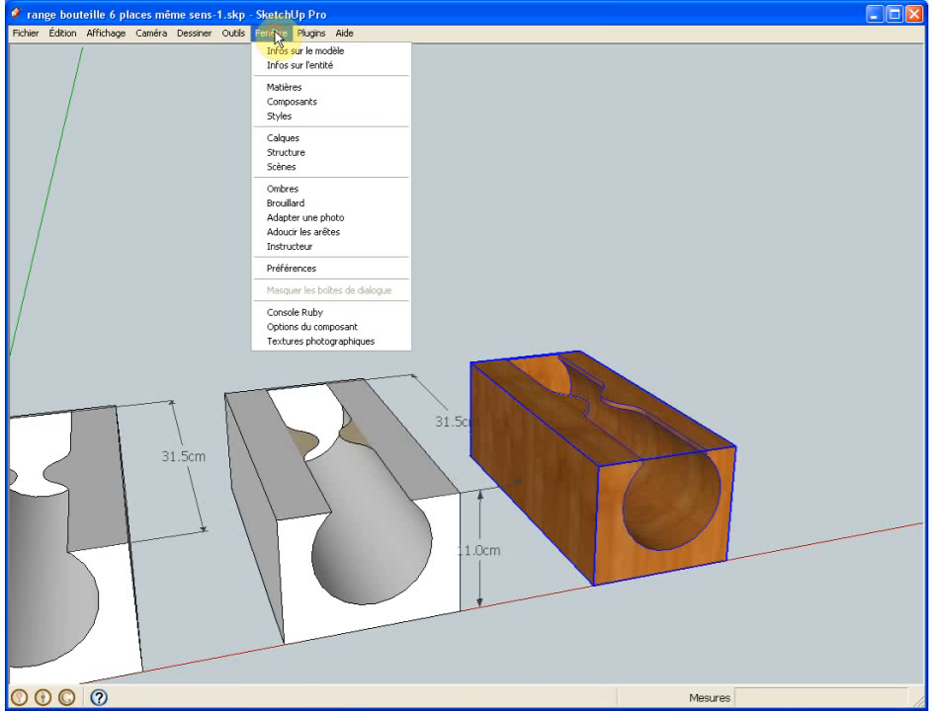
click(326, 268)
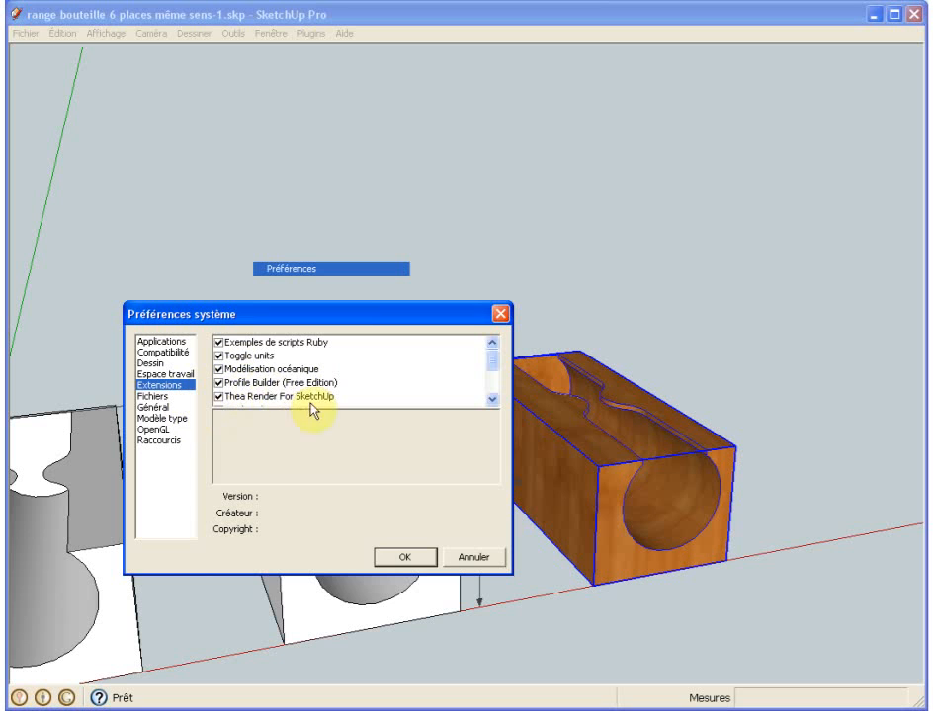
click(482, 561)
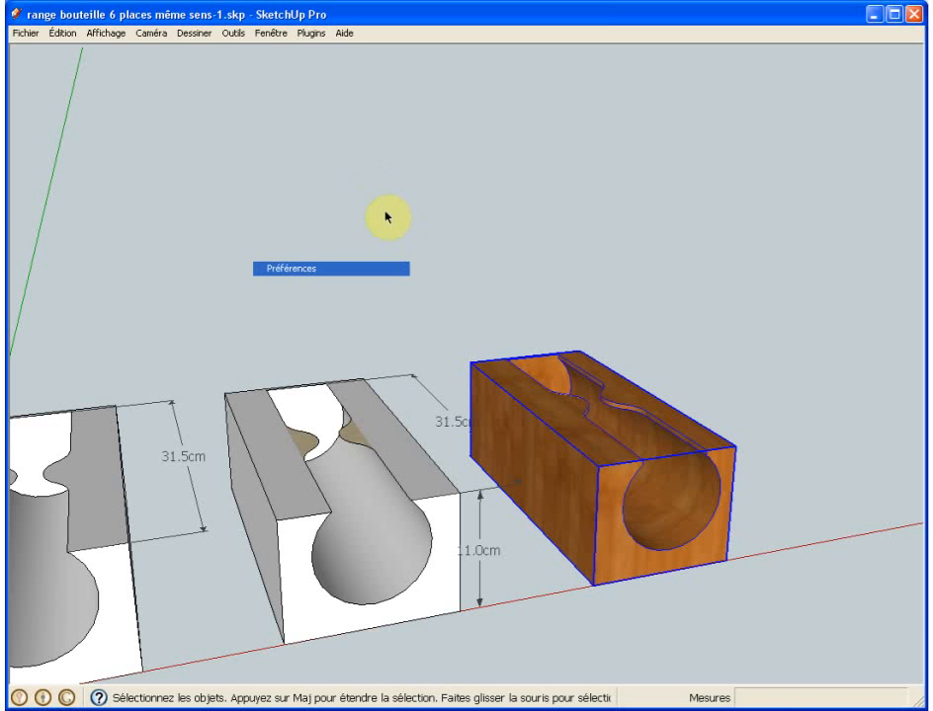
Open the wooden block component for editing with the front arc of its bottle hole selected.
middle_drag(378, 222, 452, 194)
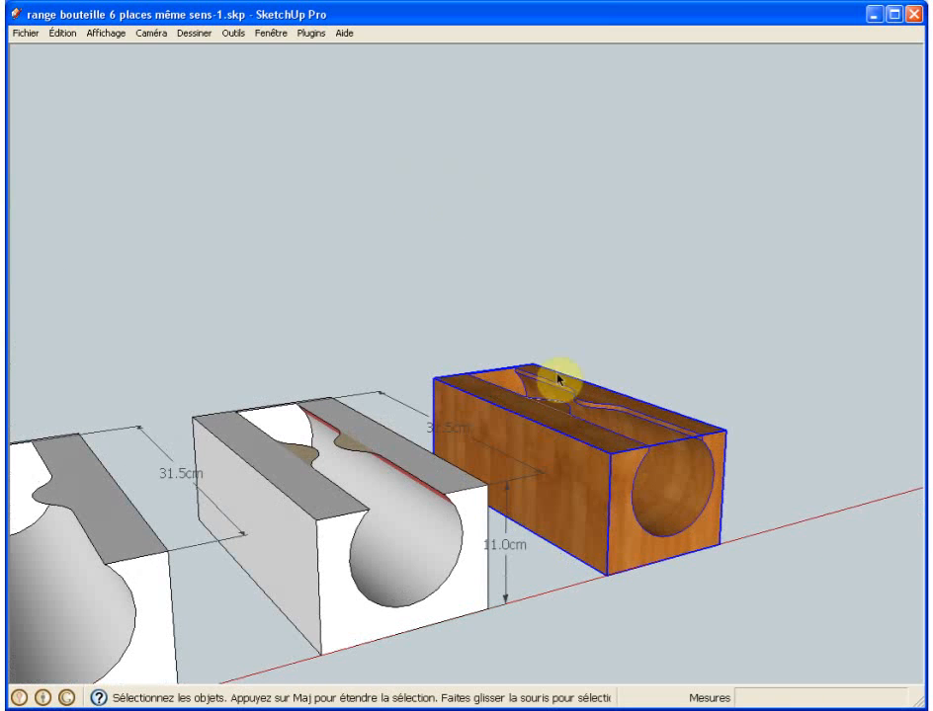
middle_drag(651, 602, 637, 489)
scroll(578, 464, up, 5)
middle_drag(585, 457, 623, 437)
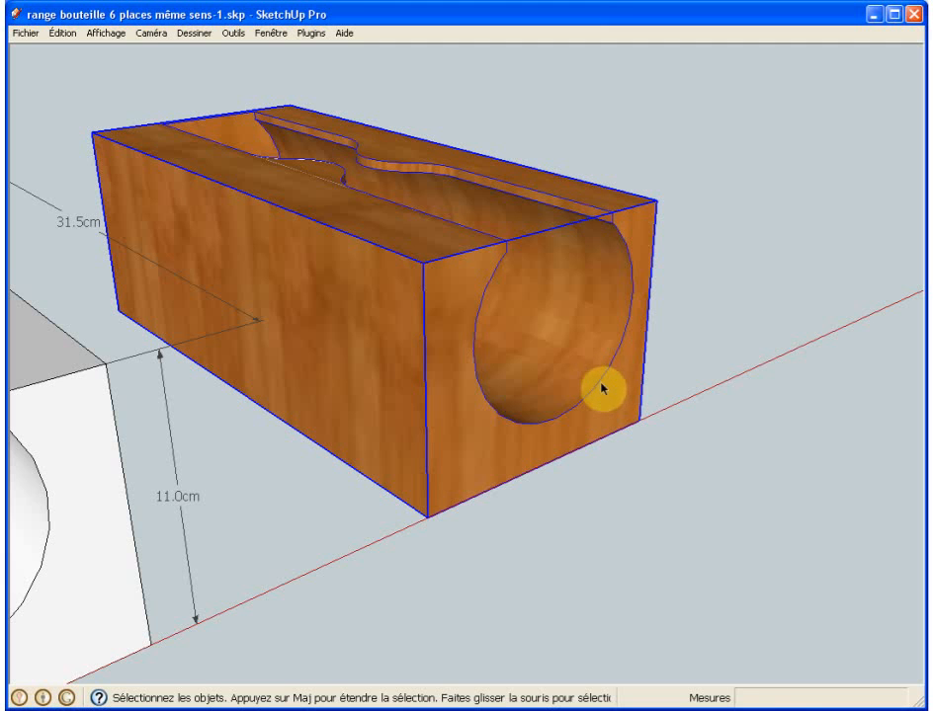
double_click(602, 390)
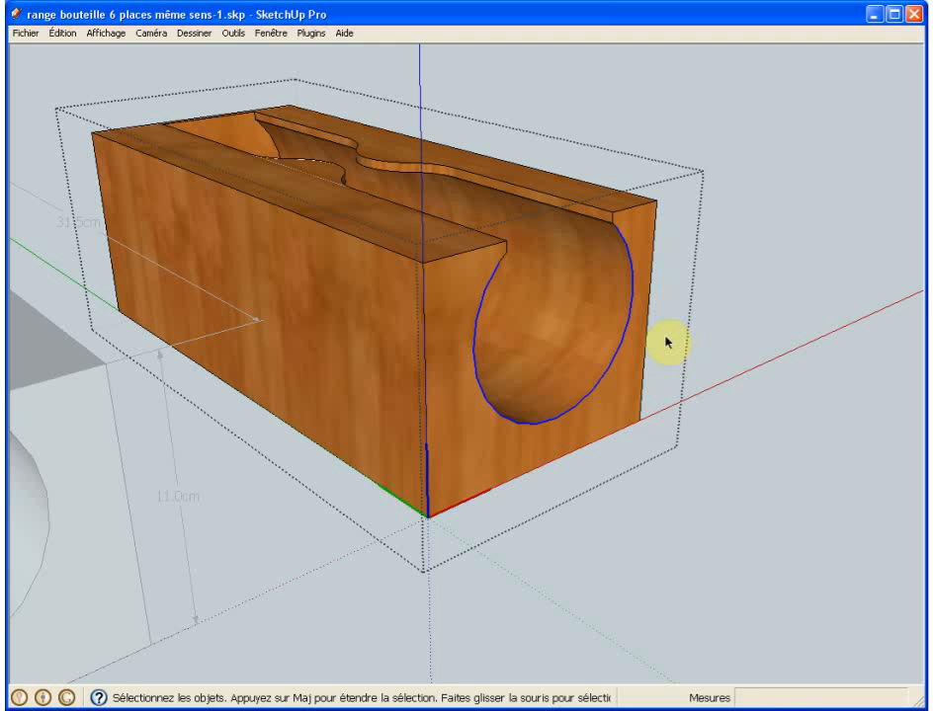
Draw a line from the centre of the bottle hole's arc out past the block's front face.
key(l)
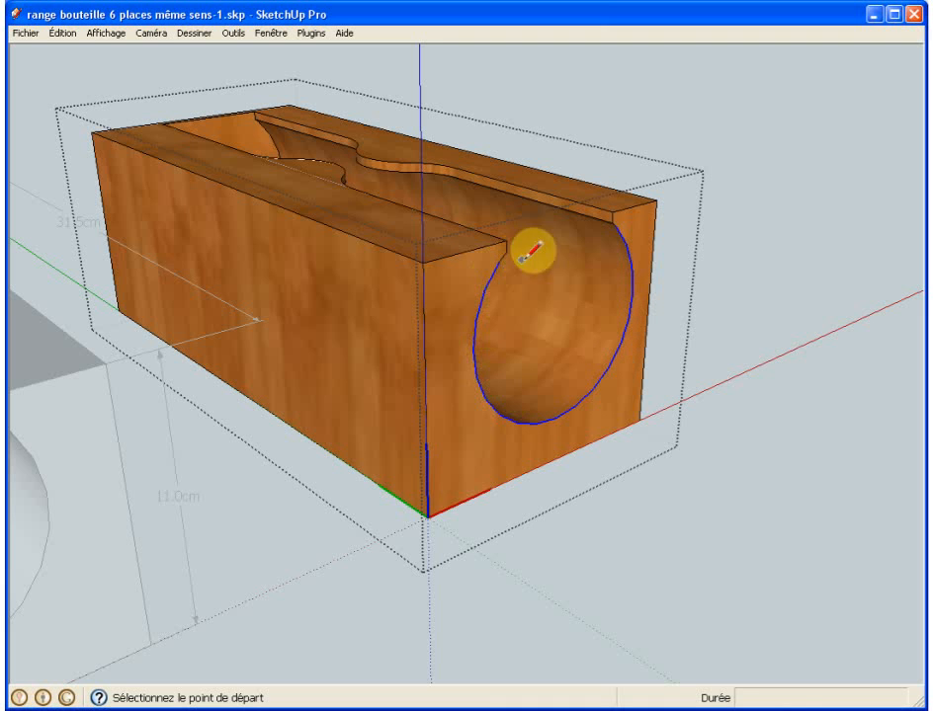
click(559, 318)
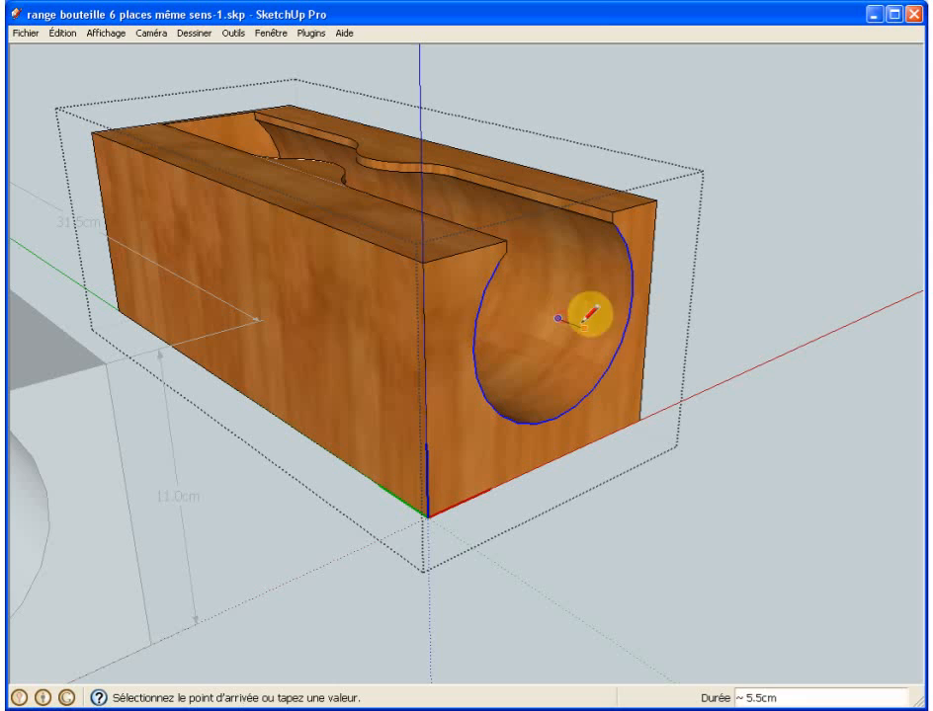
click(695, 372)
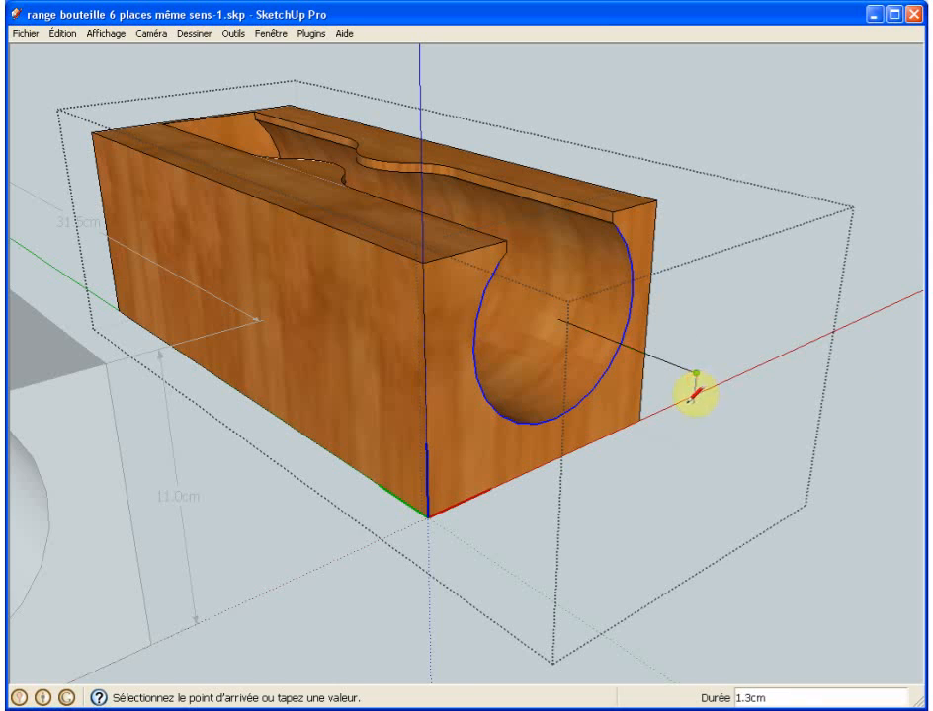
key(space)
Add a centre point to the front arc of the wooden block's bottle hole.
mouse_move(678, 426)
middle_down()
mouse_move(804, 500)
mouse_move(718, 378)
mouse_move(808, 471)
mouse_move(462, 281)
mouse_move(523, 231)
mouse_move(577, 251)
mouse_move(632, 351)
middle_up()
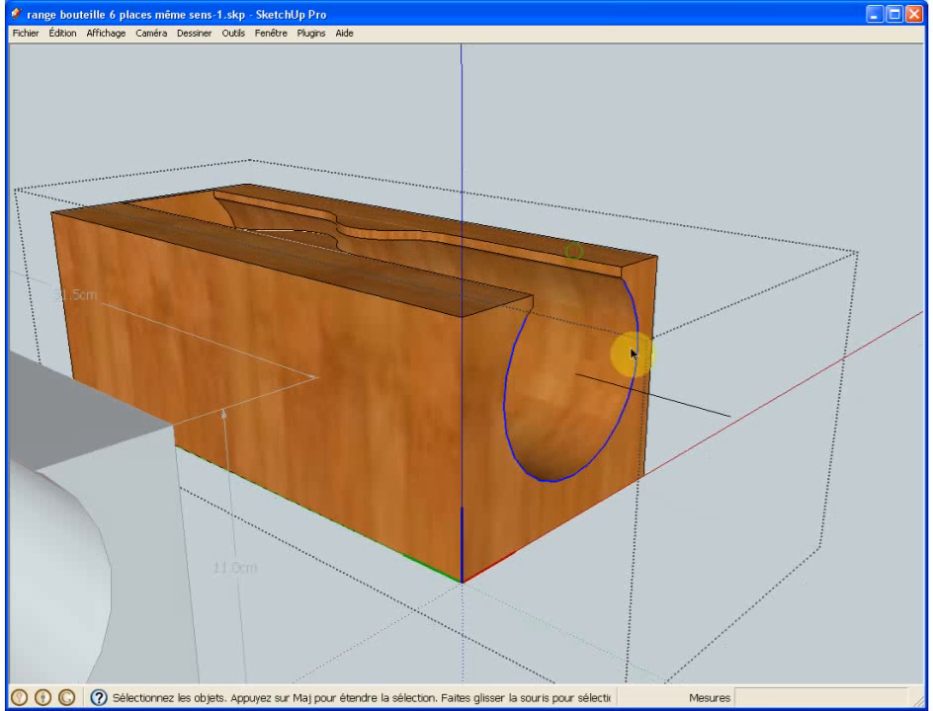
right_click(638, 348)
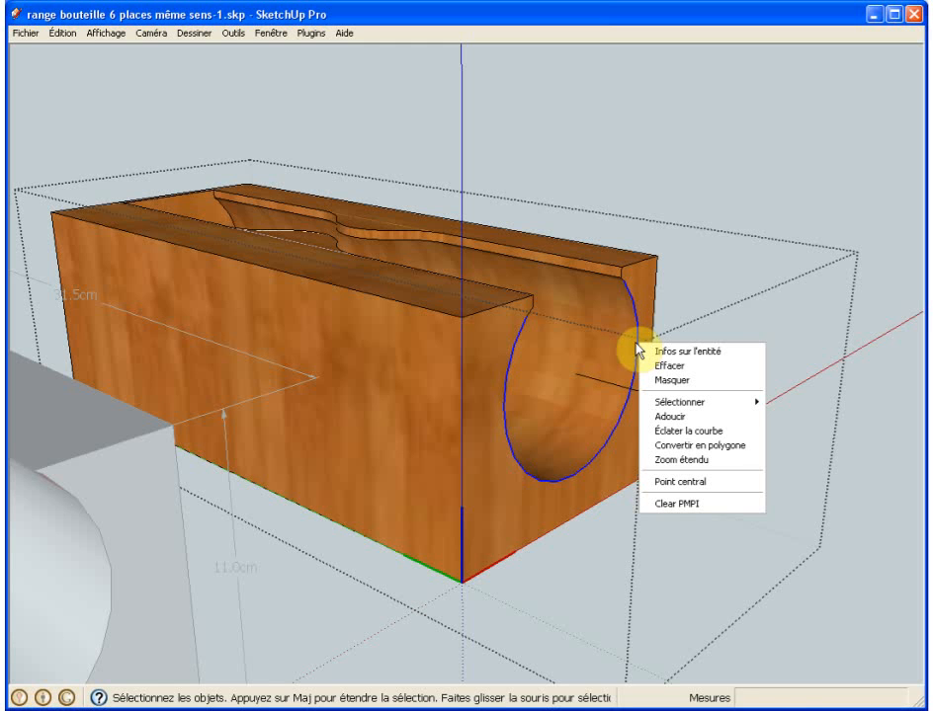
click(692, 483)
click(726, 372)
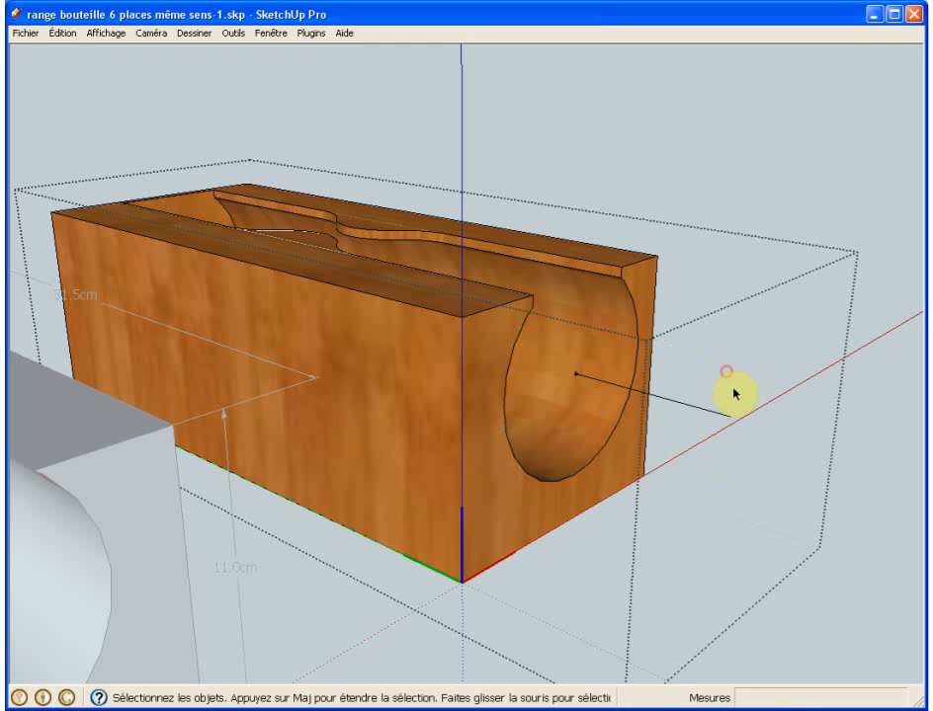
Switch to Firefox to read the forum private message about the bottle rack template, and return to SketchUp.
key(alt+Tab)
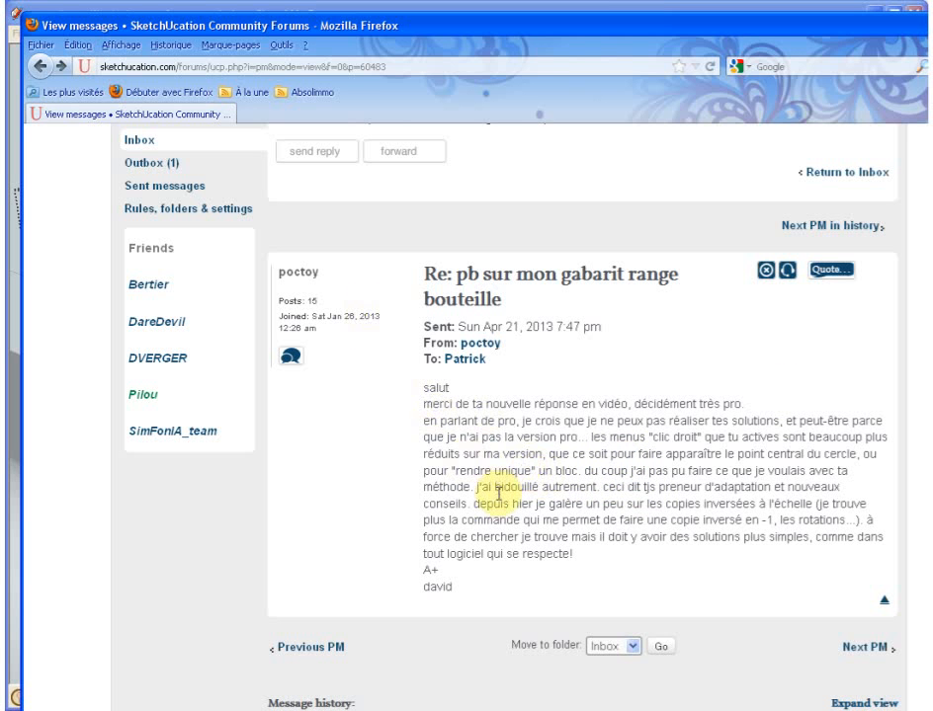
key(alt+Tab)
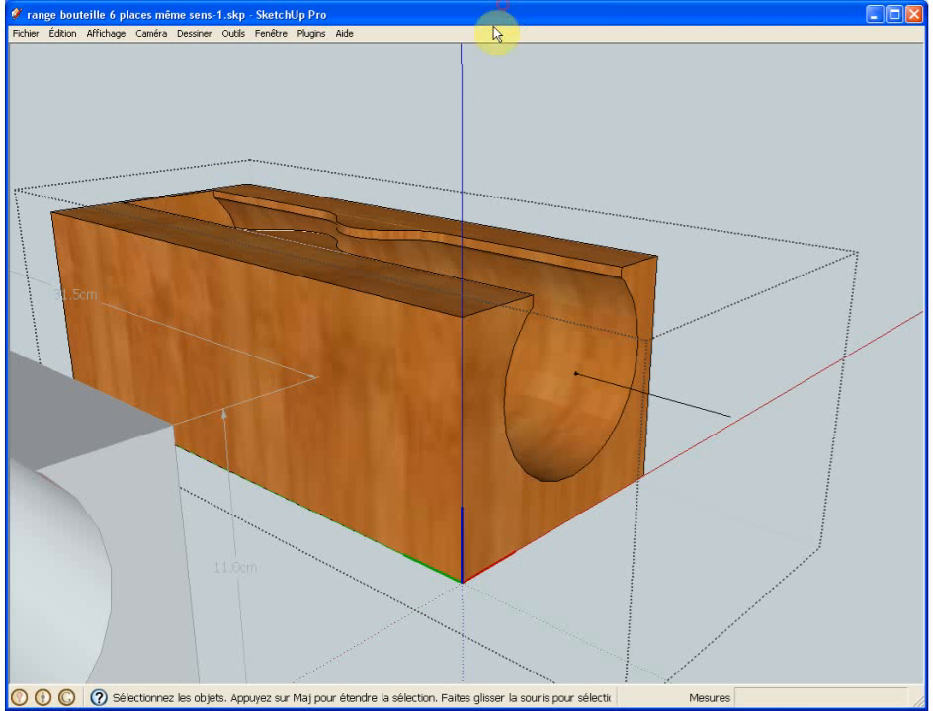
Delete the line running out of the bottle hole's centre.
click(609, 384)
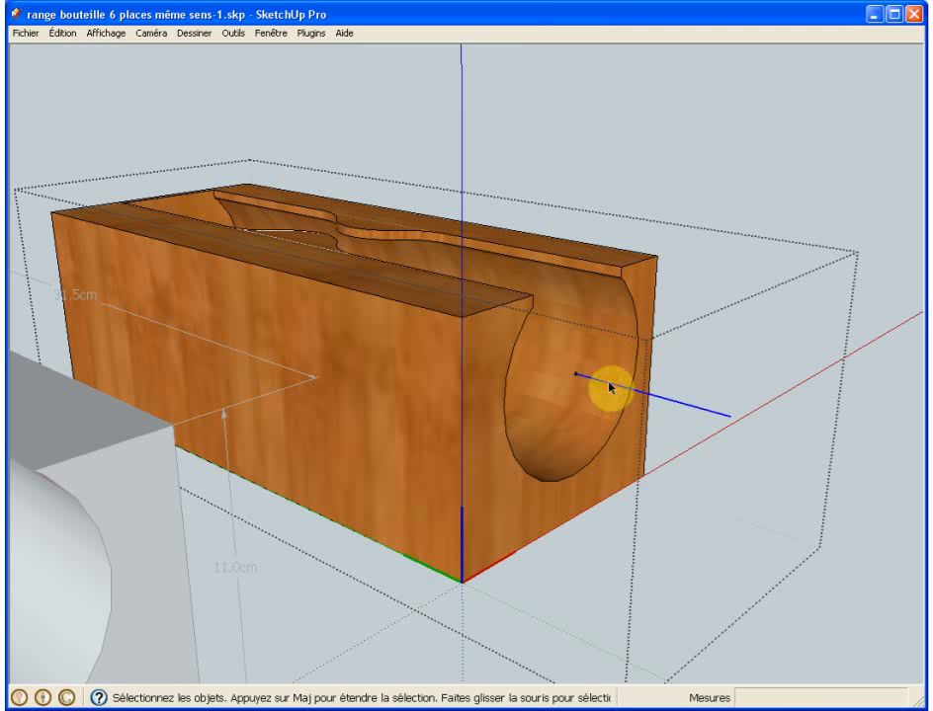
middle_drag(669, 333, 566, 390)
Copy the wooden block along the red axis from corner to corner, 13.8 cm apart, and multiply the copy 6X.
click(575, 392)
key(m)
click(554, 423)
key(ctrl)
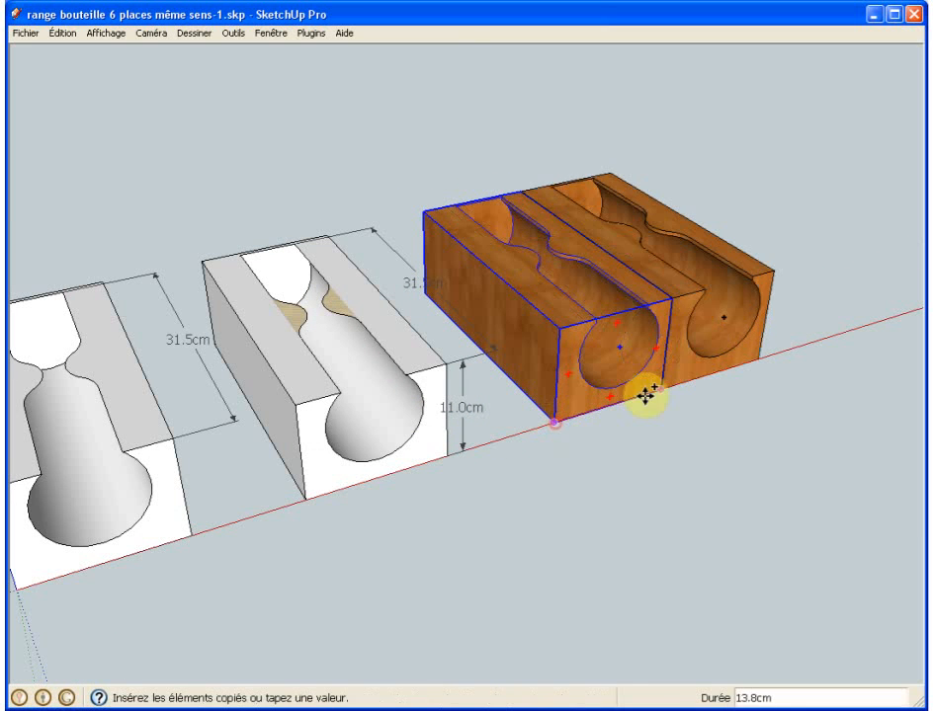
click(662, 385)
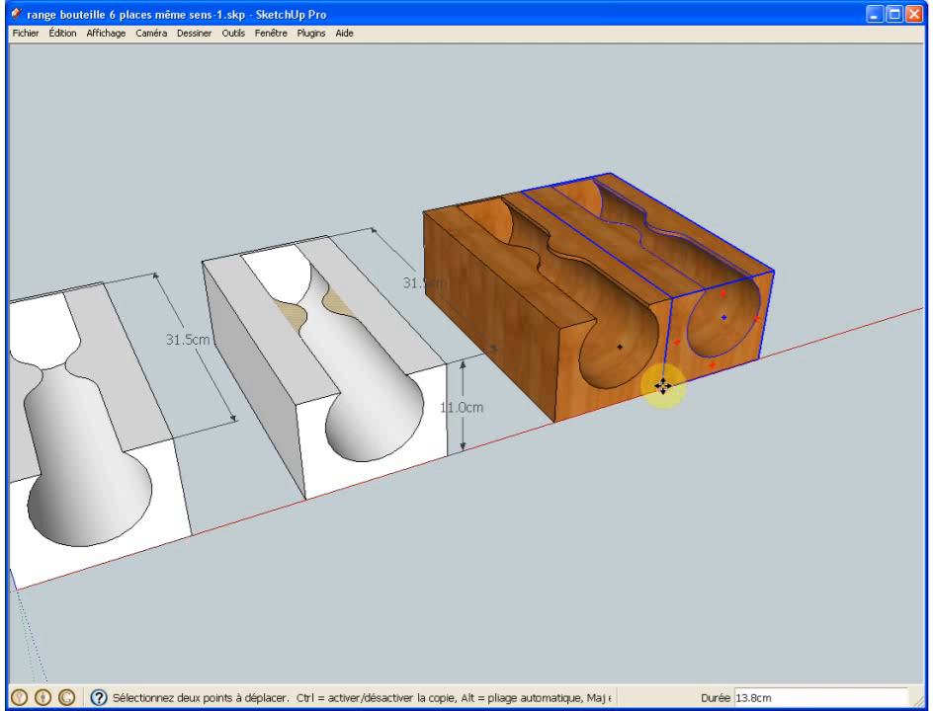
key(Return)
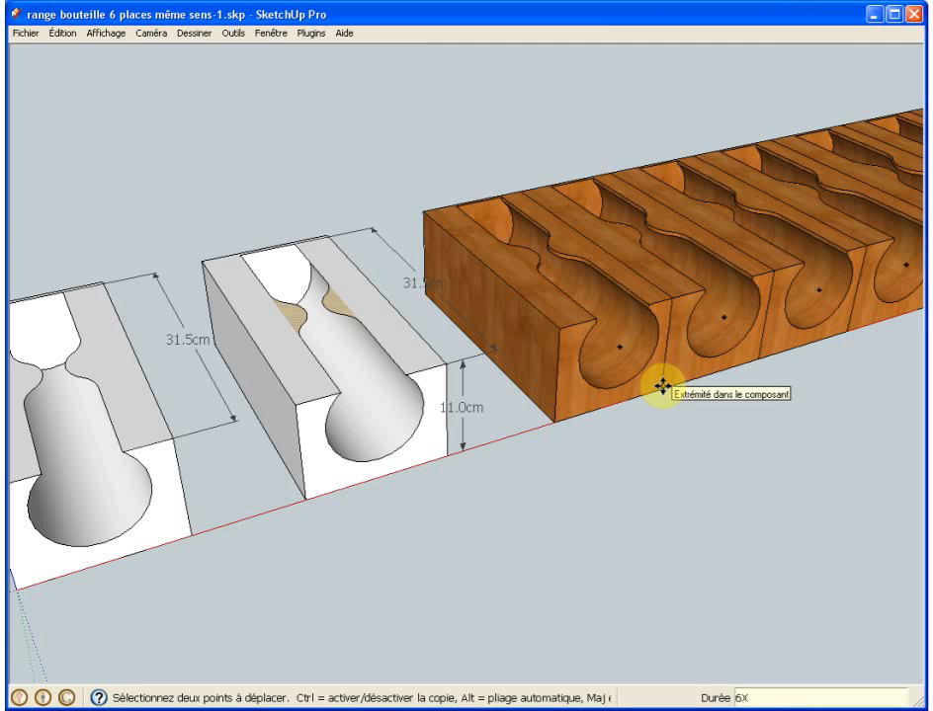
Display the entity information of the first wooden block in the row.
scroll(662, 385, down, 4)
middle_drag(700, 387, 453, 451)
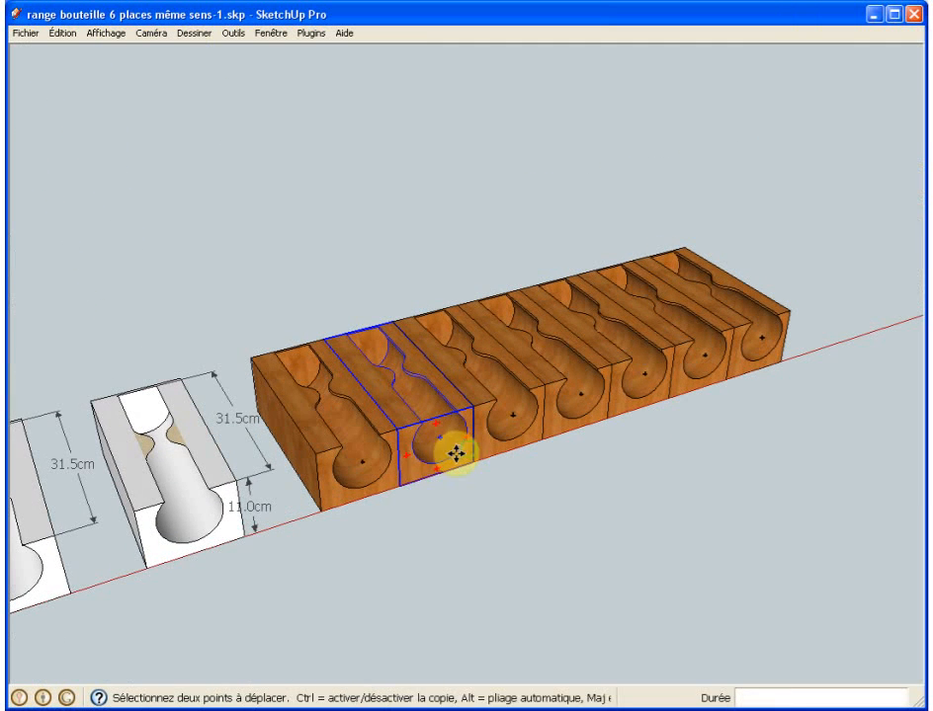
key(space)
click(386, 490)
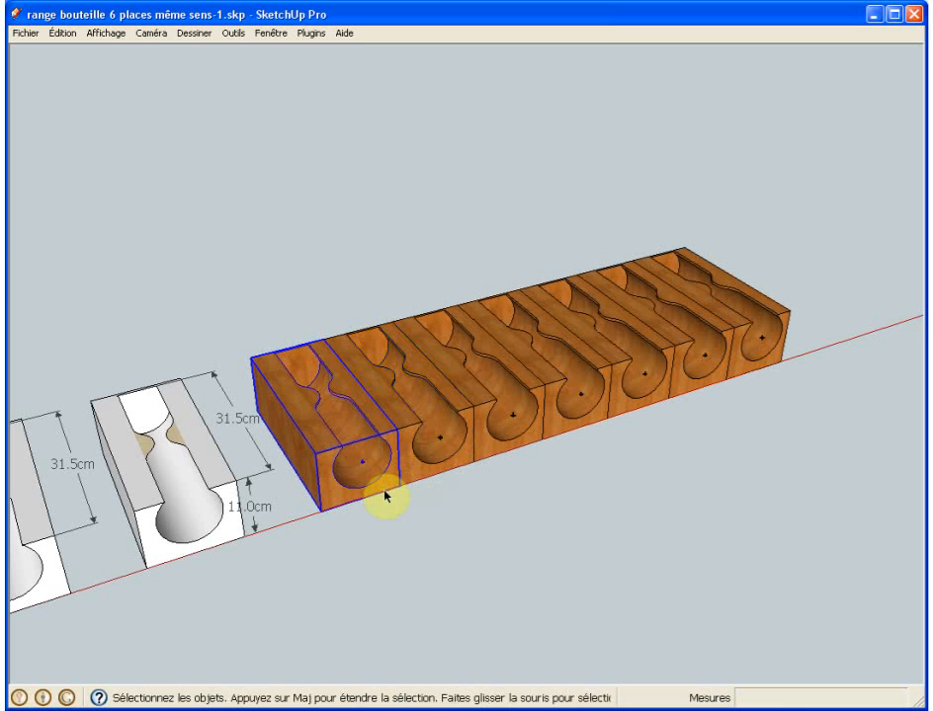
right_click(387, 489)
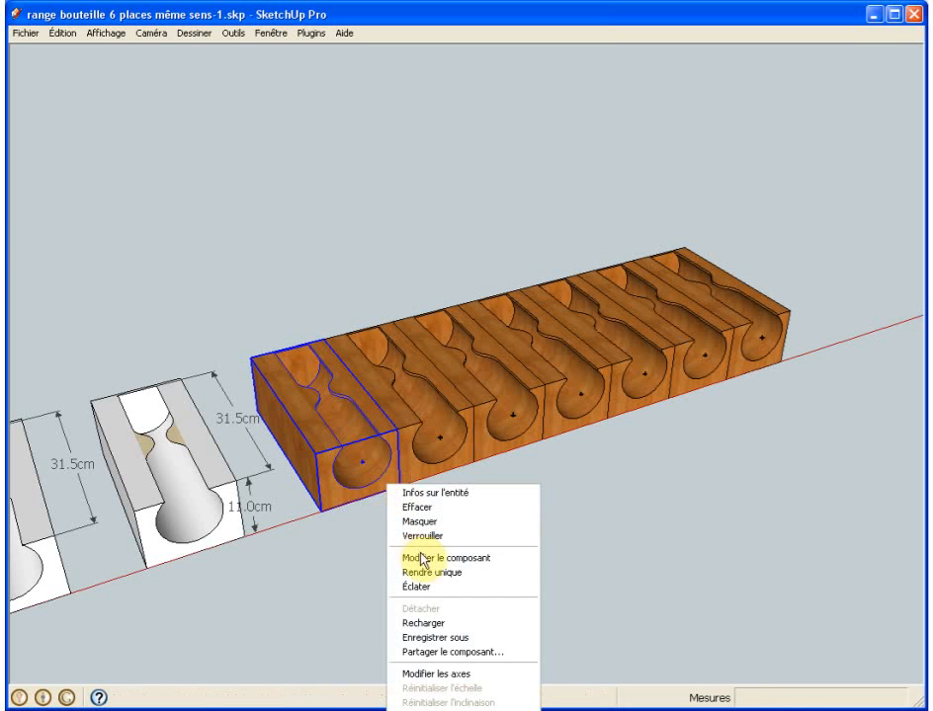
click(395, 492)
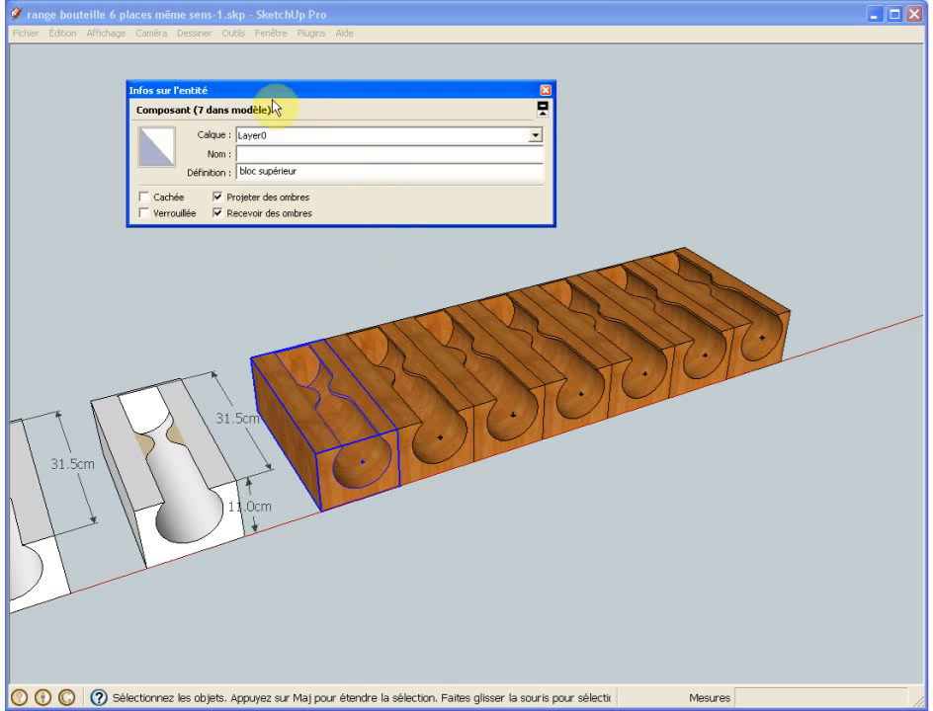
shift+click(766, 362)
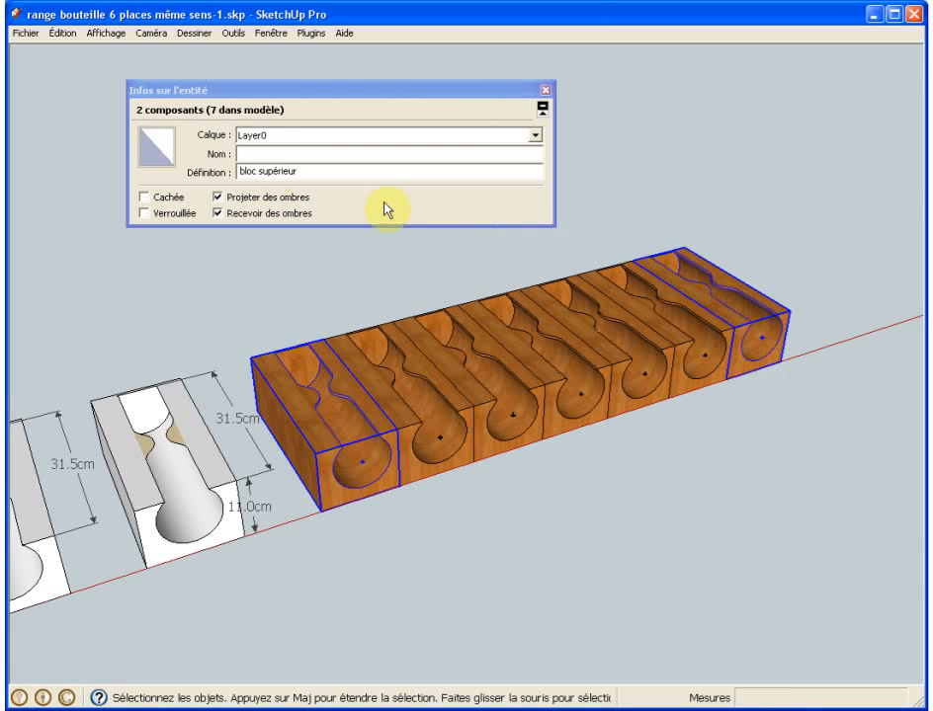
right_click(742, 354)
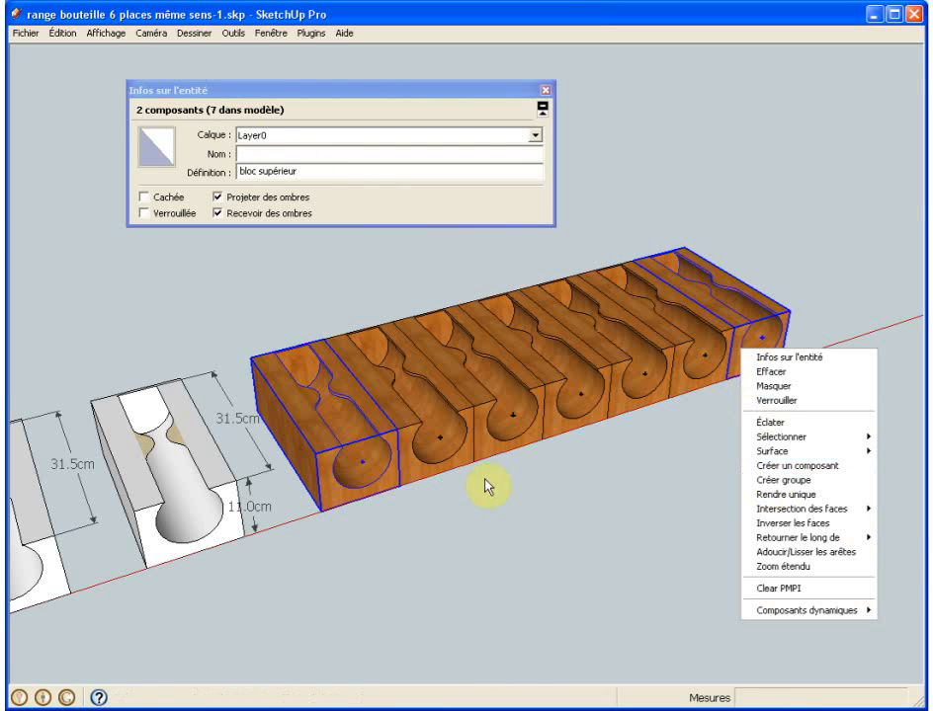
click(384, 481)
right_click(384, 482)
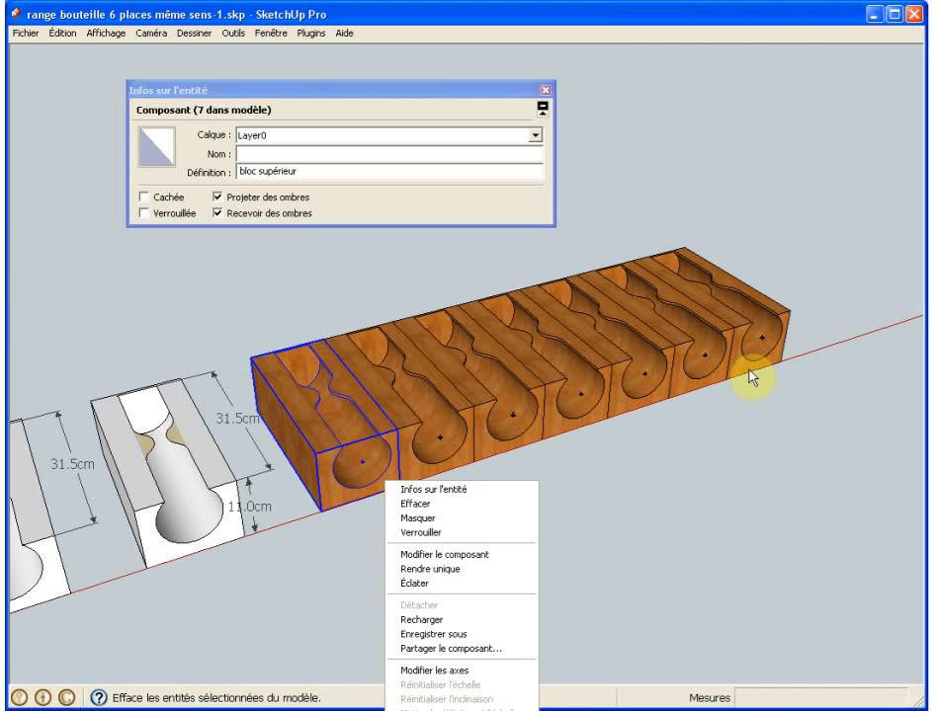
Make the first and last wooden blocks of the row unique together as one shared component definition.
click(779, 358)
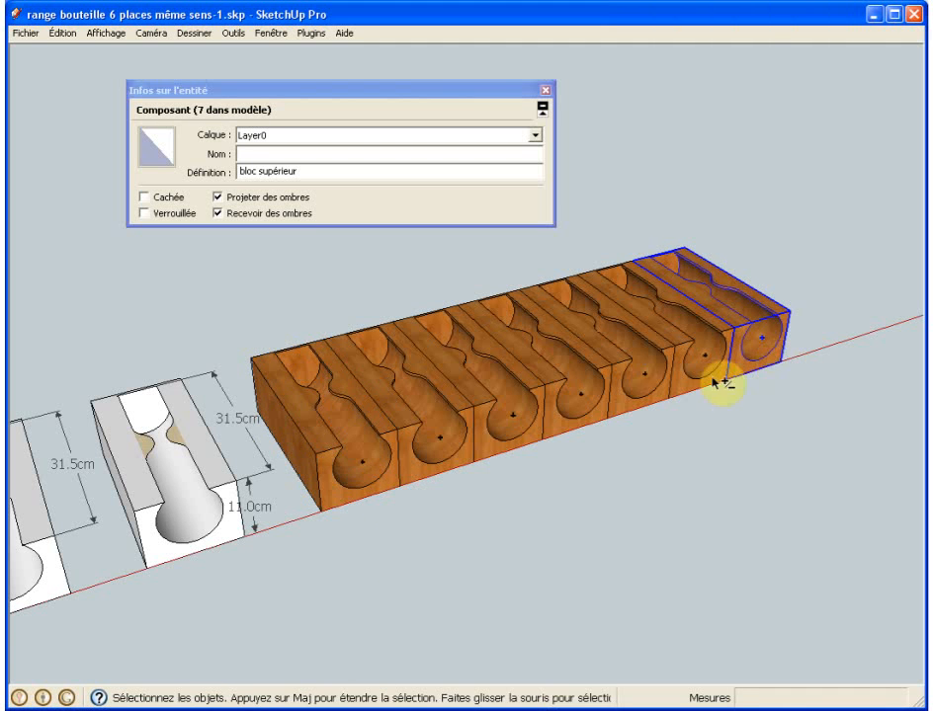
shift+click(389, 474)
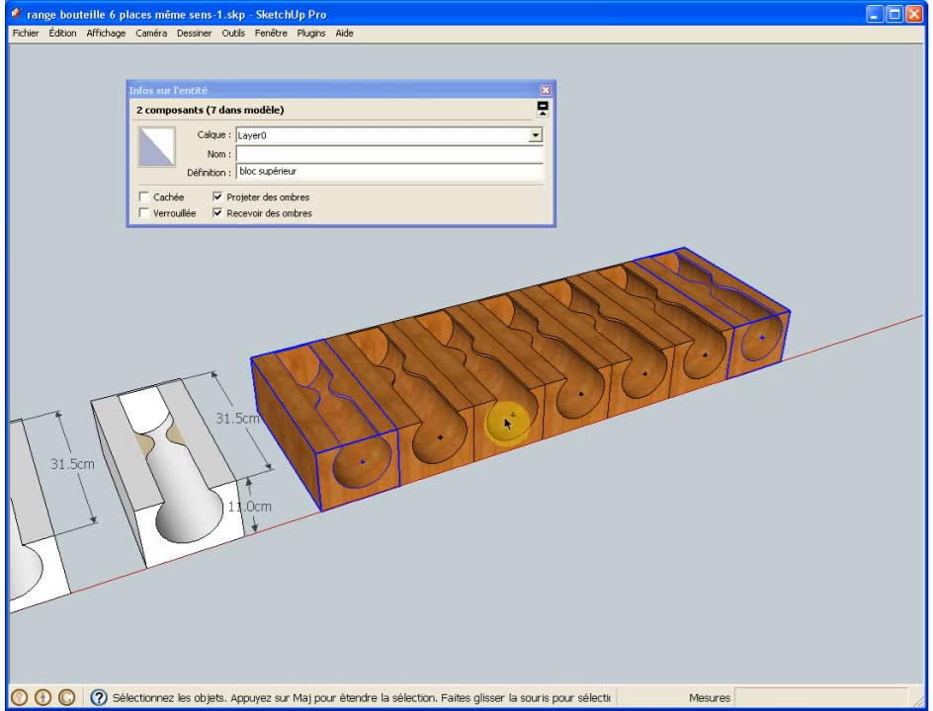
right_click(763, 308)
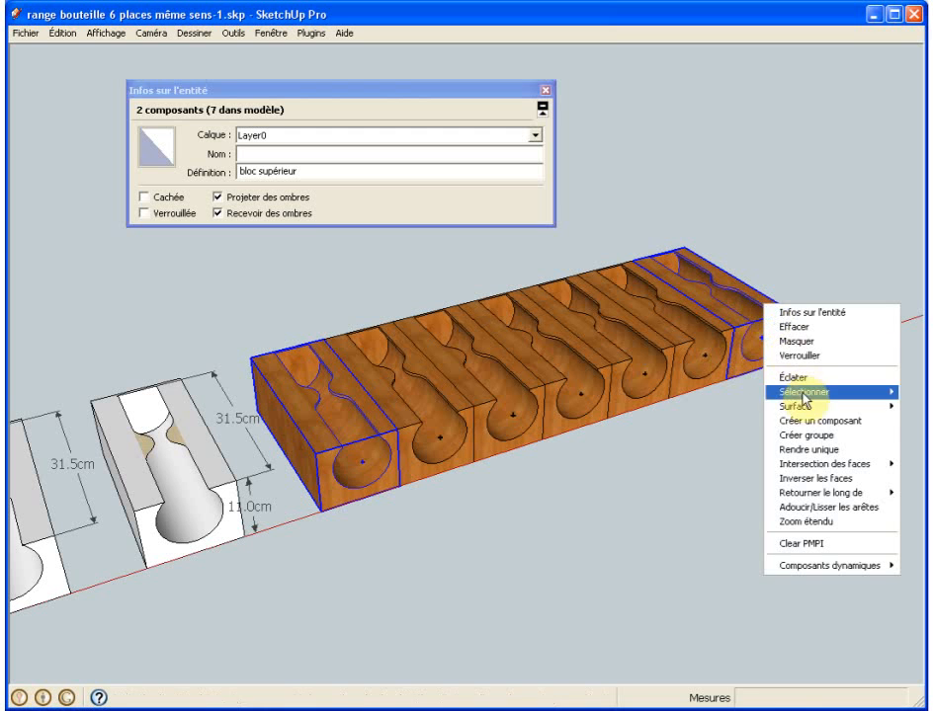
click(808, 451)
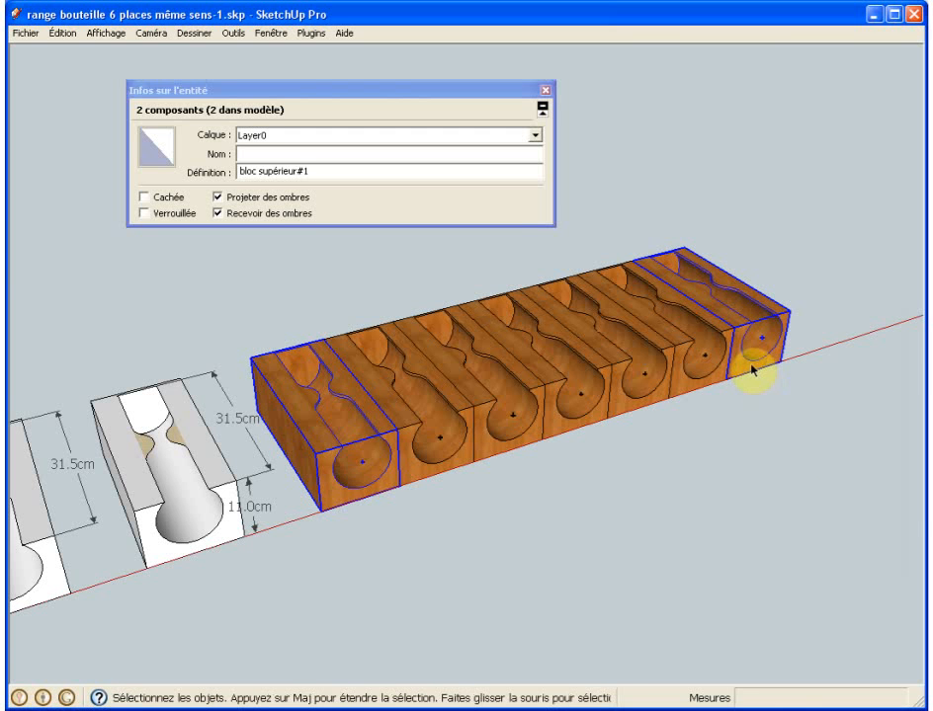
Open the first block's component and hide its top and front edges where it meets the neighbouring block.
double_click(753, 370)
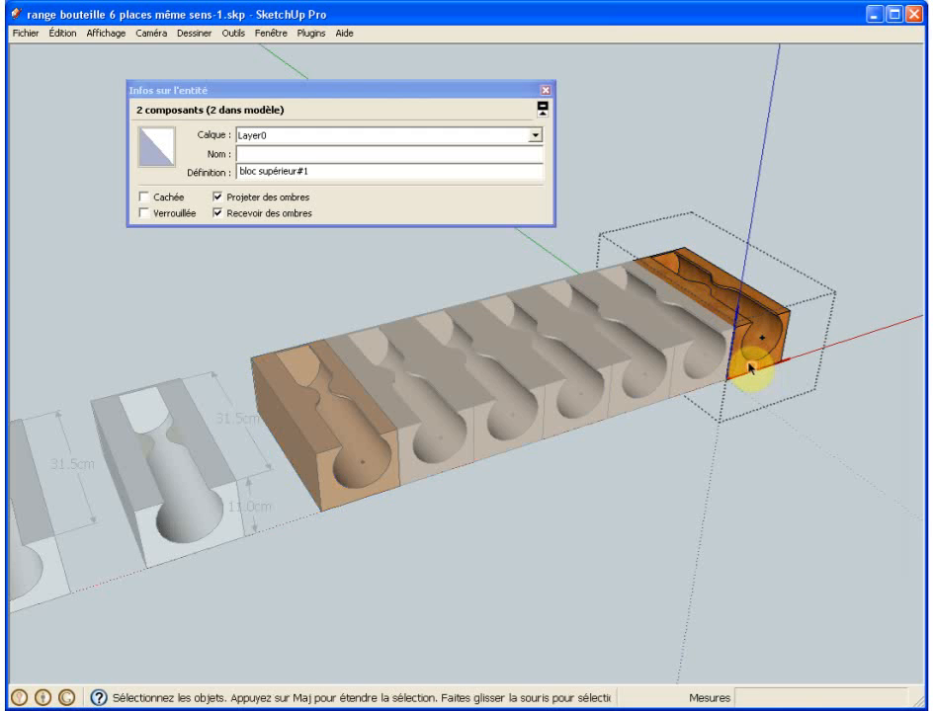
double_click(393, 453)
middle_drag(389, 442, 396, 381)
scroll(393, 381, up, 2)
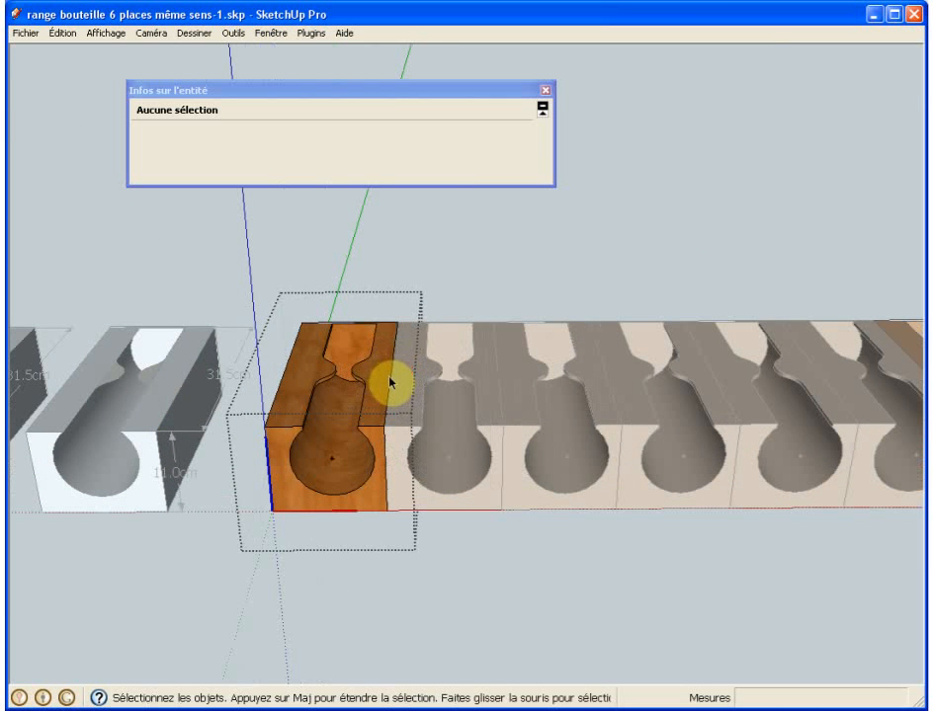
click(392, 383)
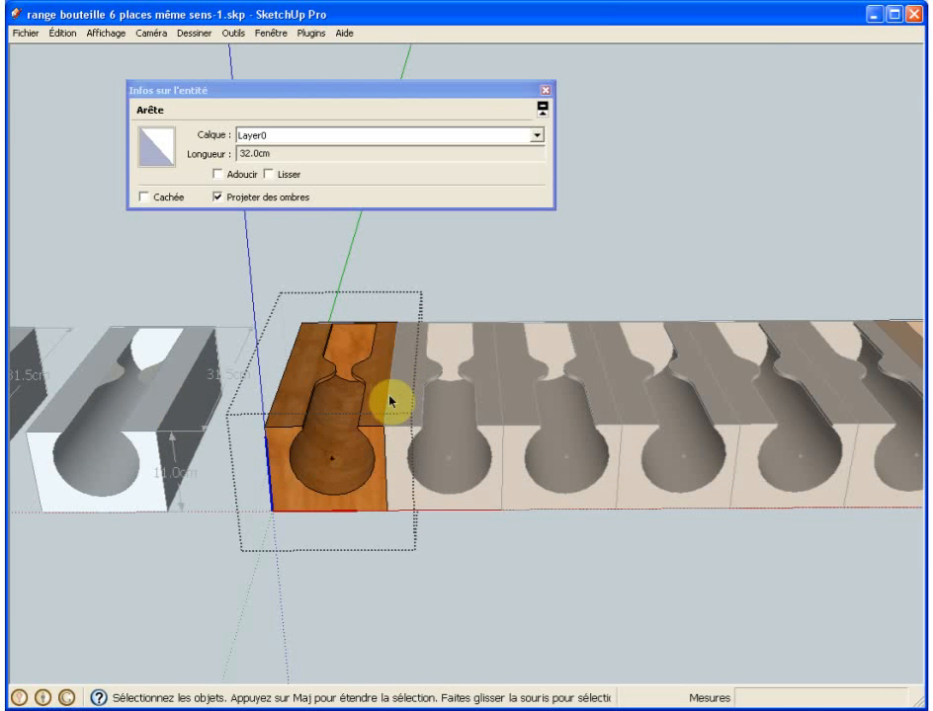
click(386, 455)
Mirror the last wooden block of the row by scaling it to -1 along the red axis.
middle_drag(395, 442, 443, 386)
scroll(508, 387, up, 5)
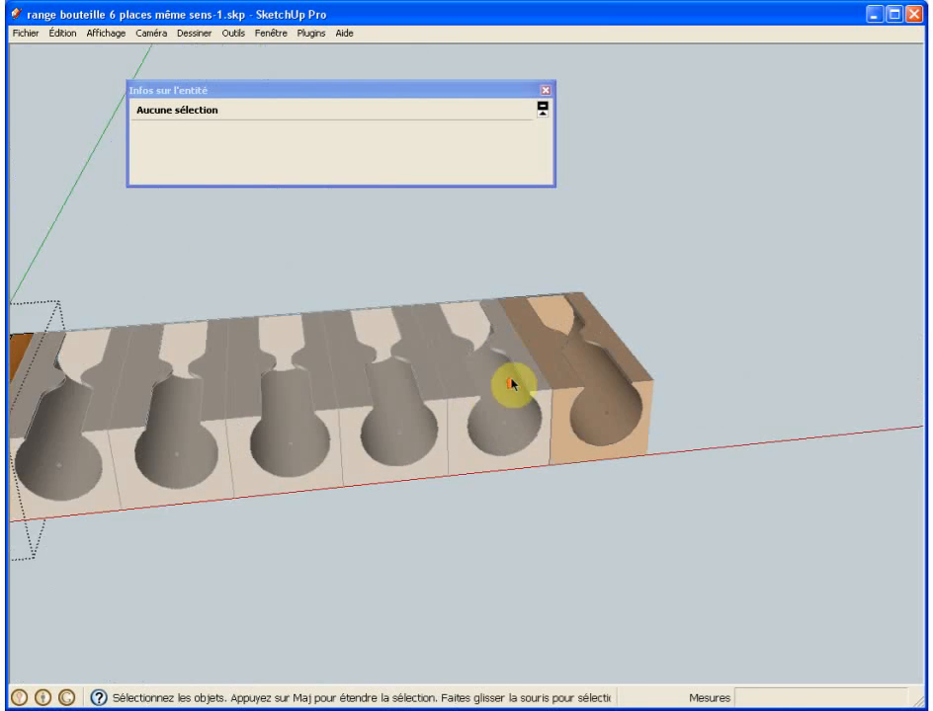
middle_drag(707, 404, 647, 389)
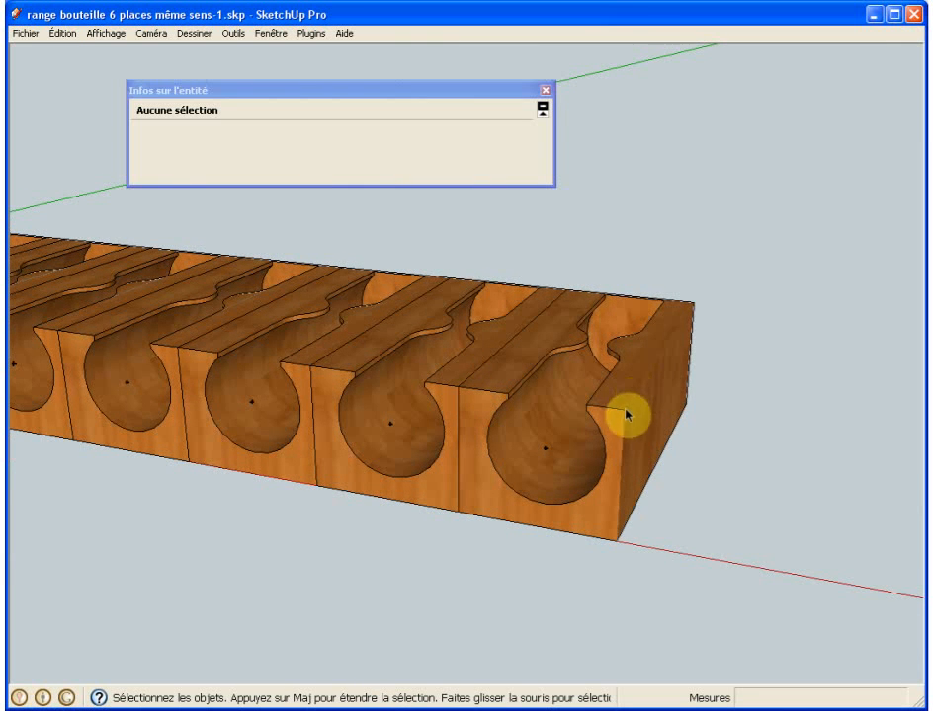
middle_drag(618, 427, 763, 394)
click(693, 444)
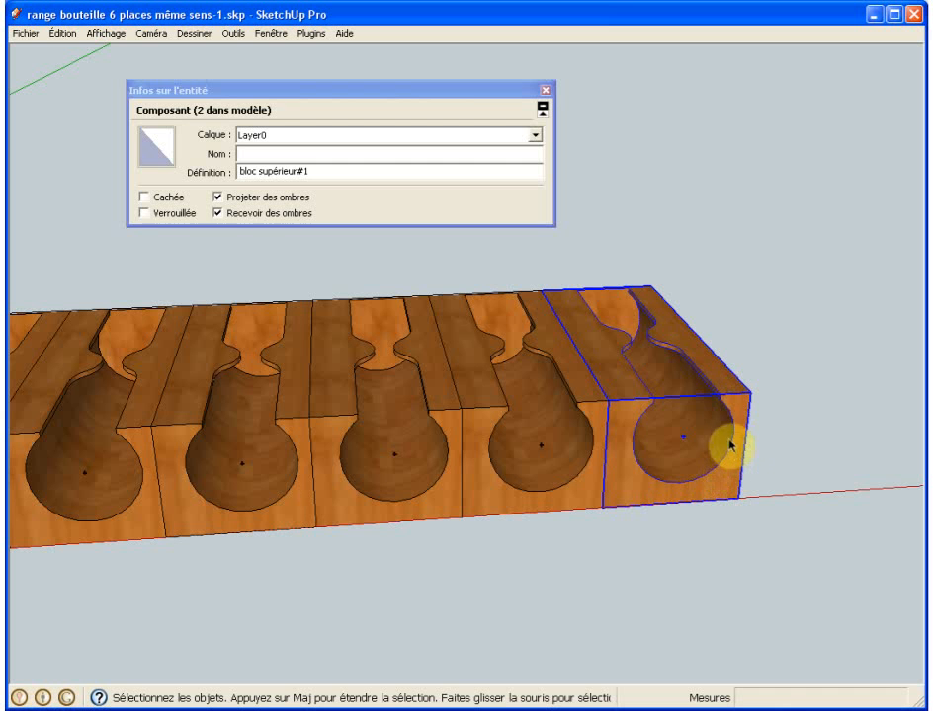
key(s)
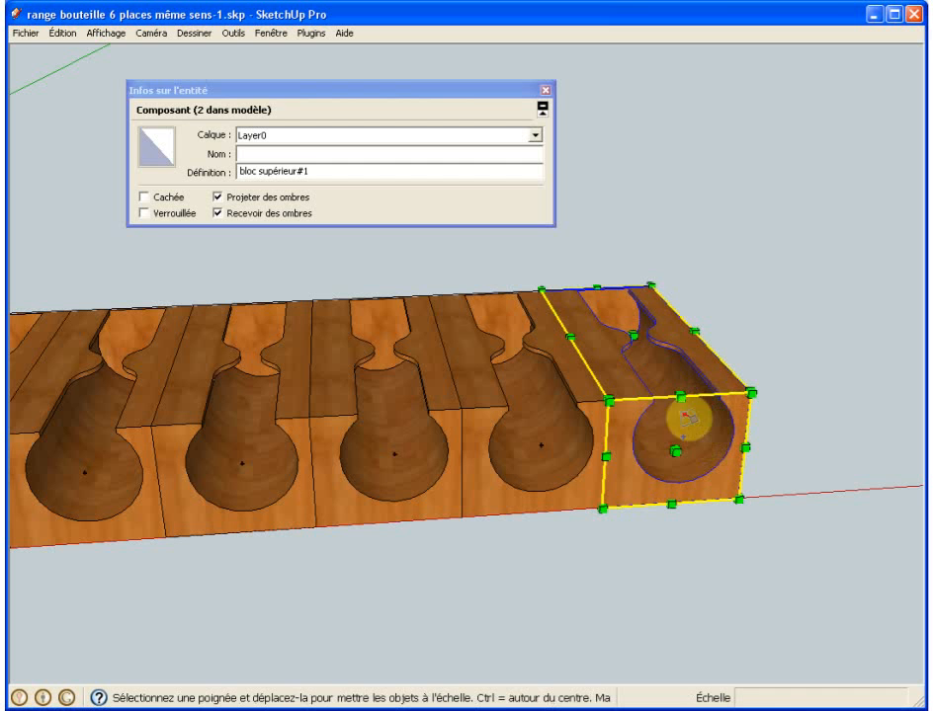
middle_drag(641, 391, 597, 391)
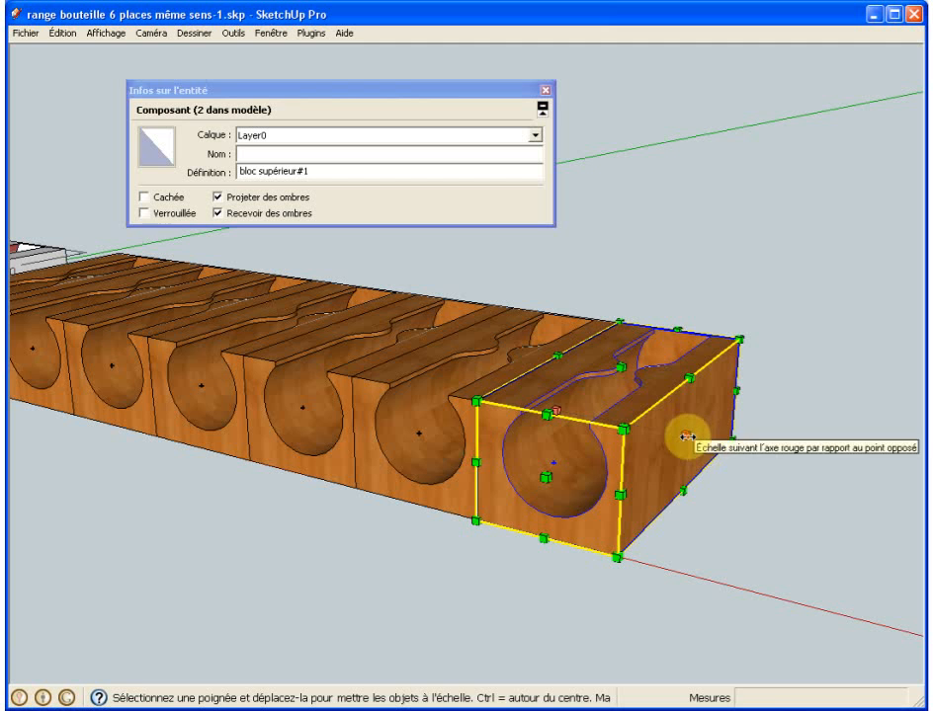
drag(685, 436, 558, 408)
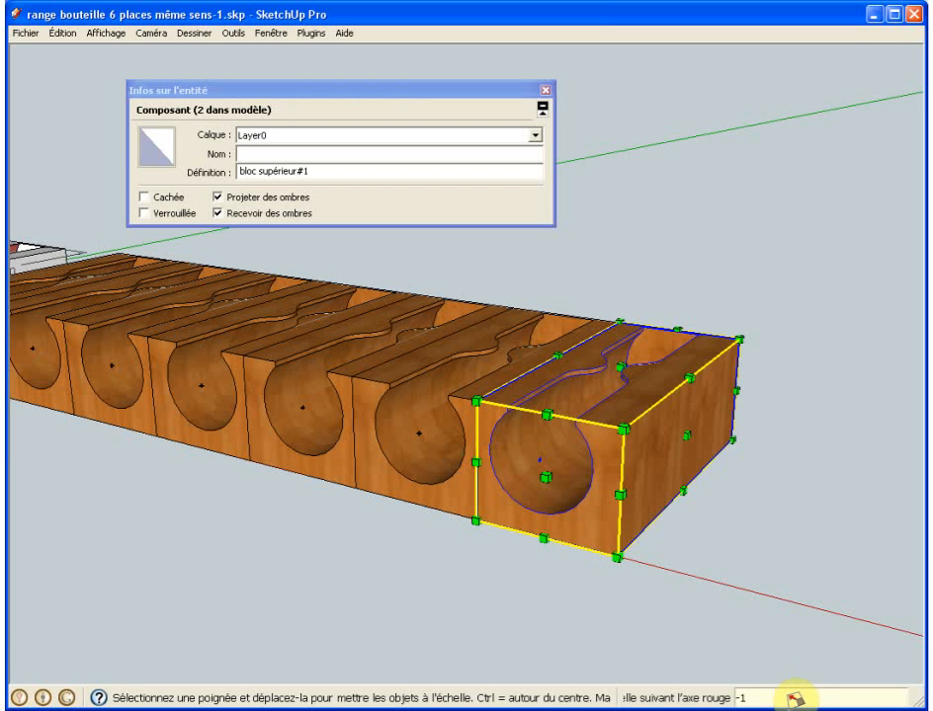
key(space)
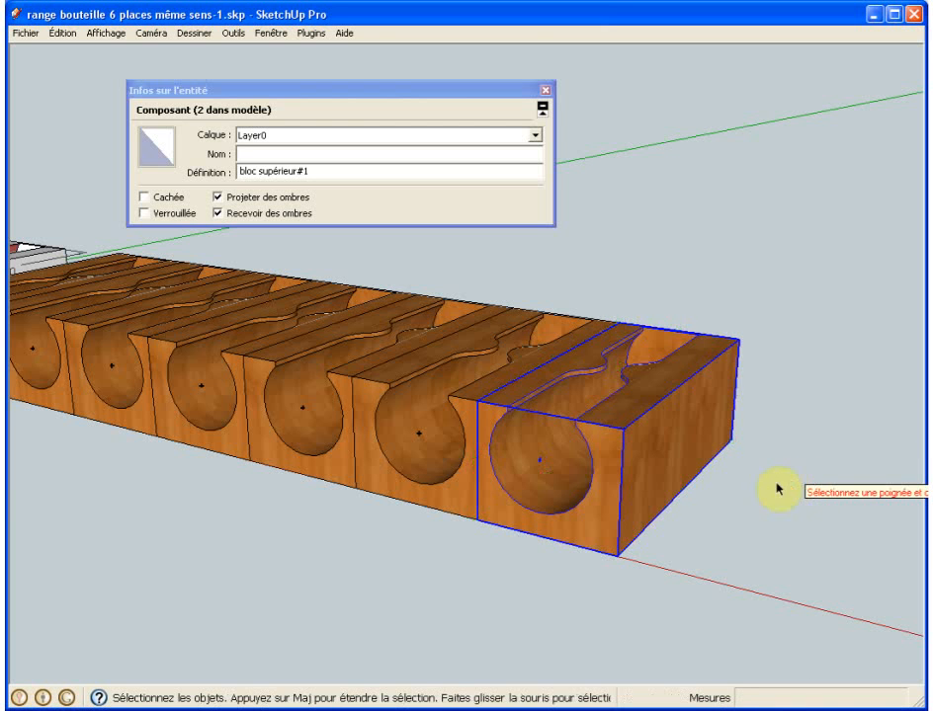
Open an intermediate block's component, hide its top and front joint edges on both sides, and close the component.
middle_drag(573, 475, 781, 562)
click(781, 562)
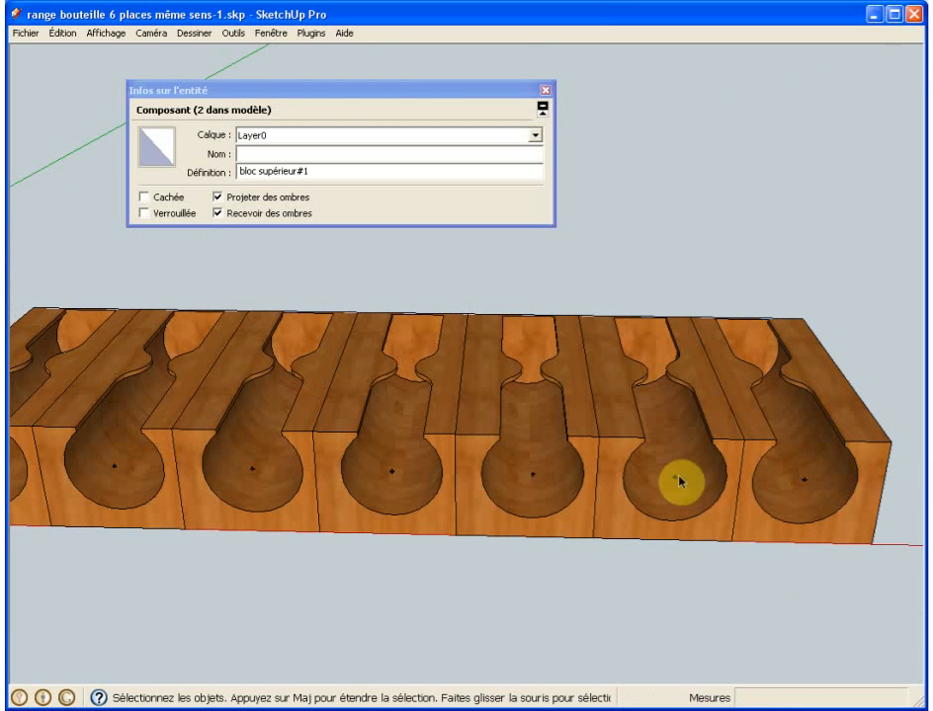
double_click(726, 441)
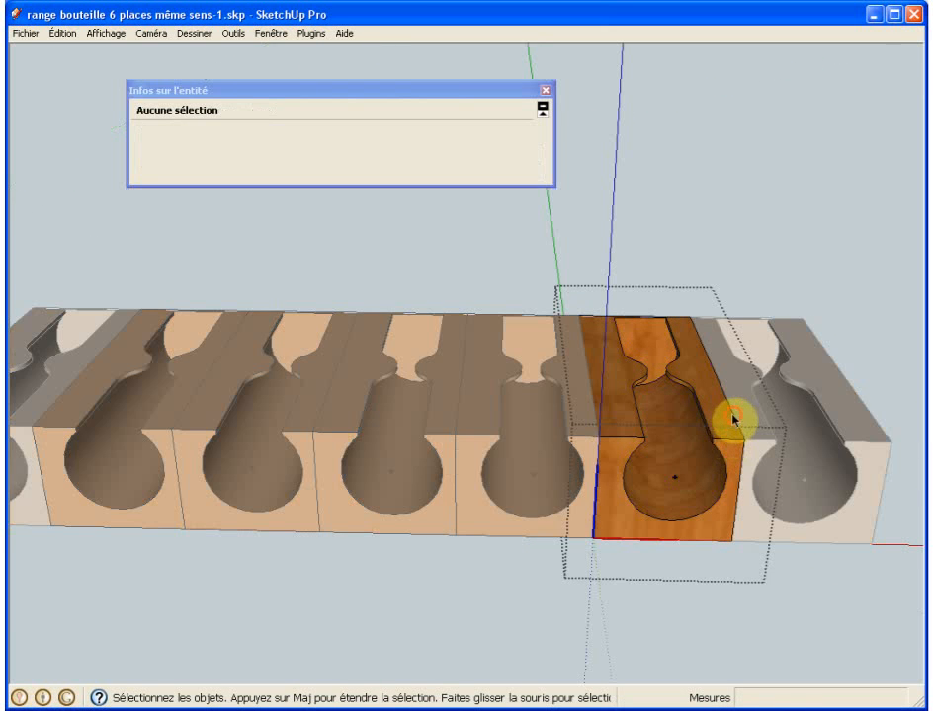
click(733, 420)
click(741, 471)
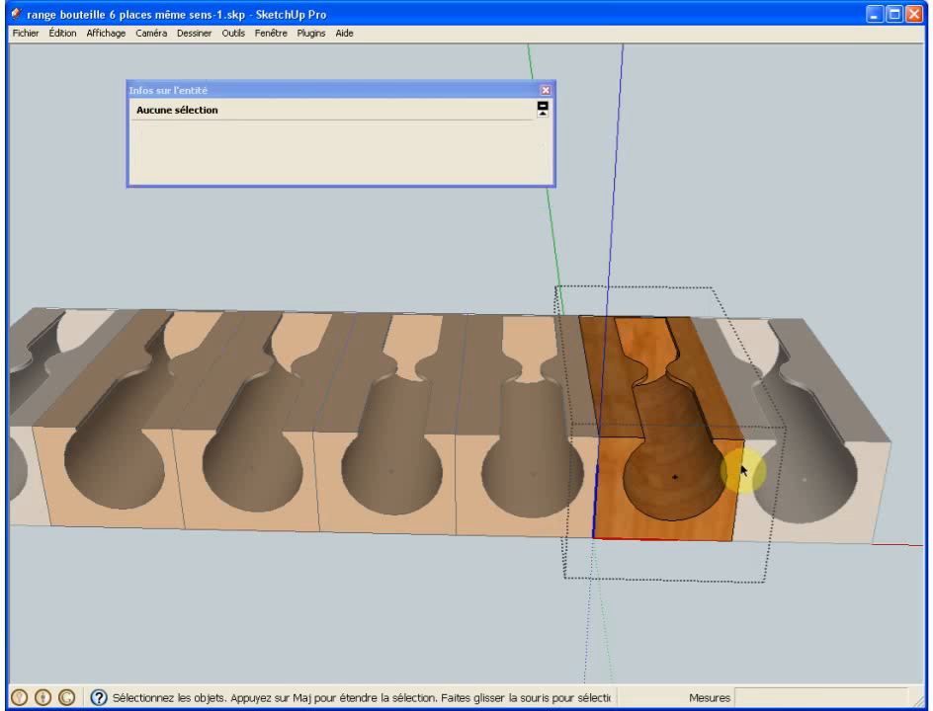
click(598, 440)
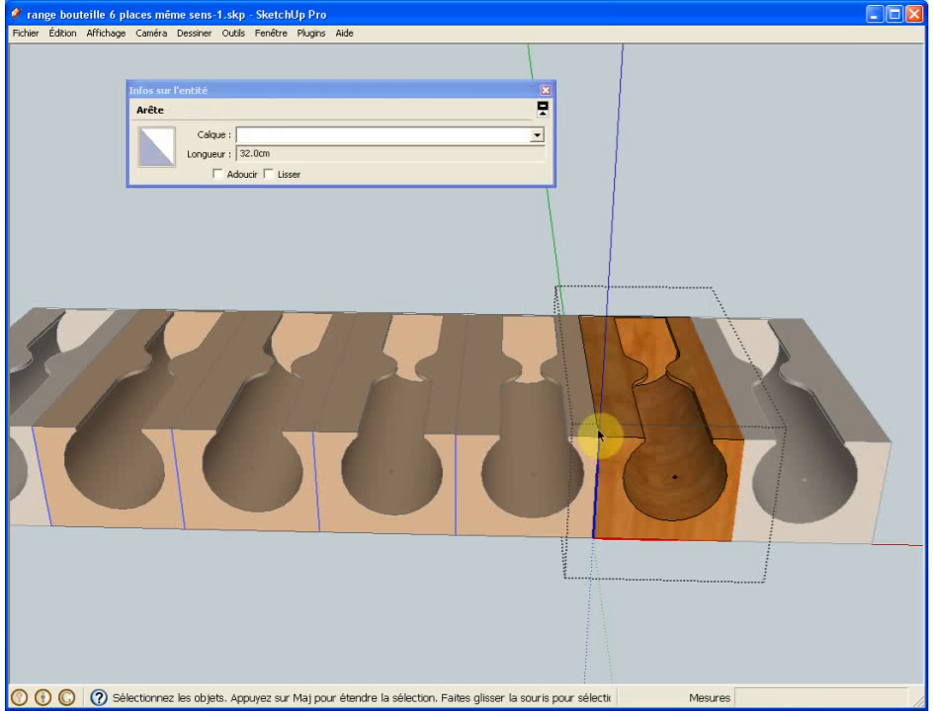
click(647, 295)
click(684, 266)
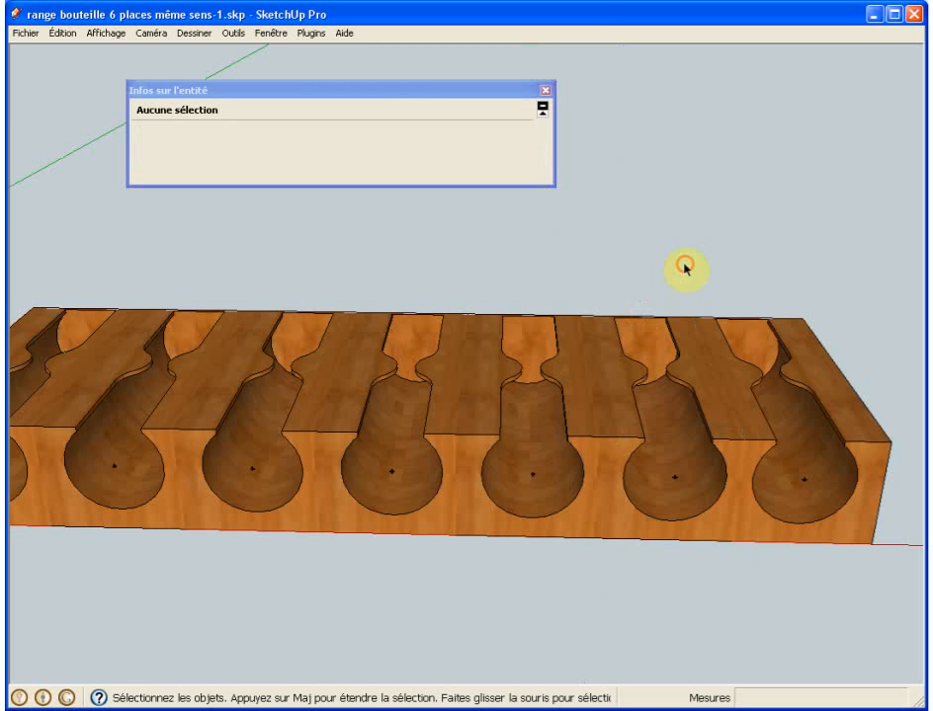
middle_drag(489, 344, 346, 447)
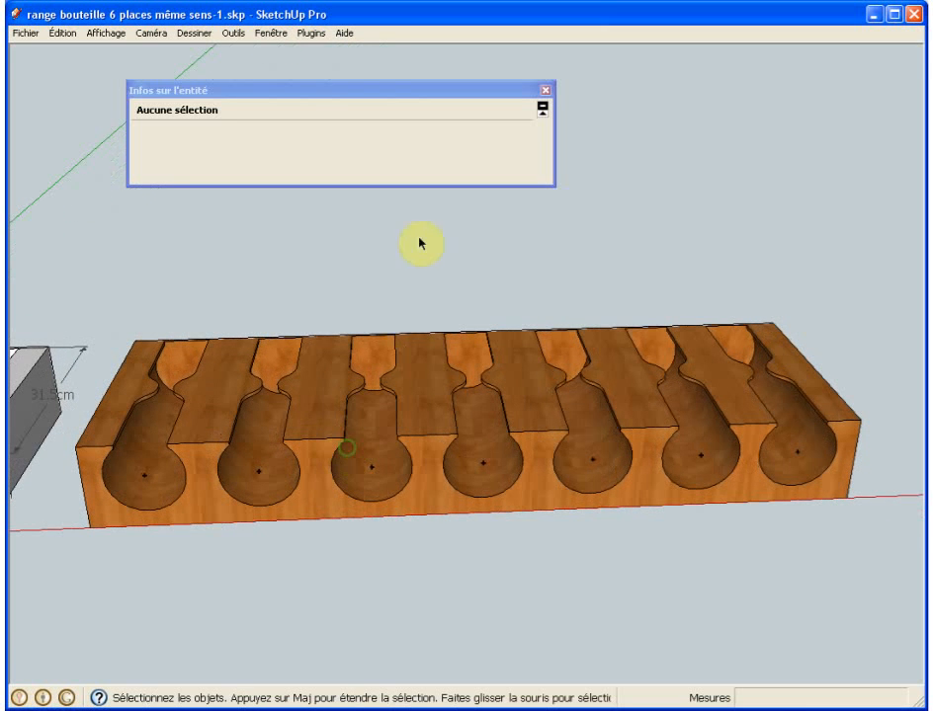
click(233, 38)
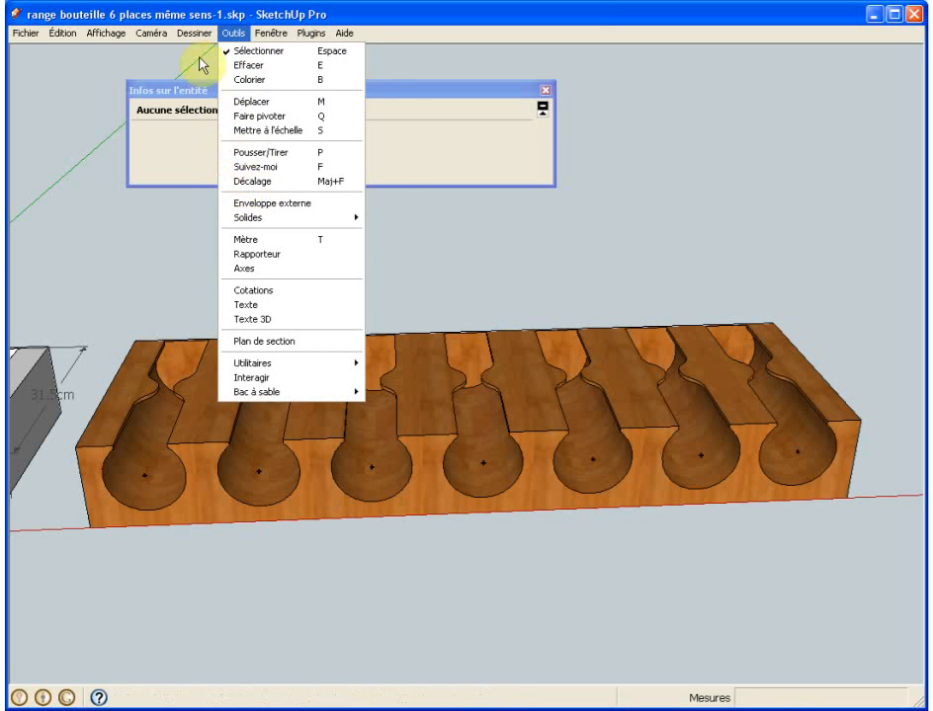
mouse_move(182, 36)
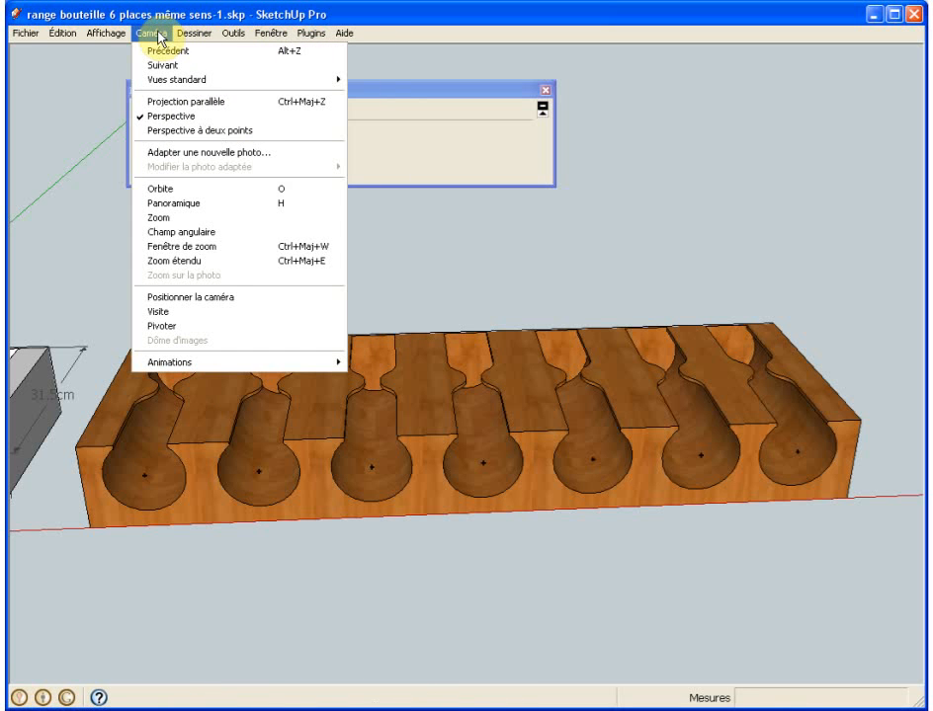
mouse_move(123, 39)
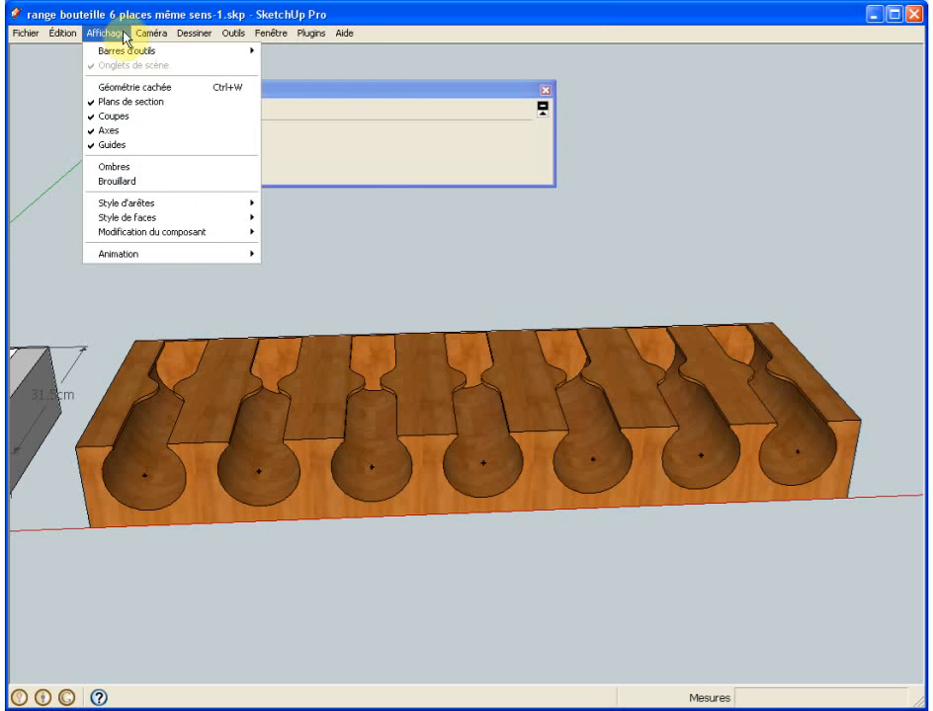
mouse_move(247, 38)
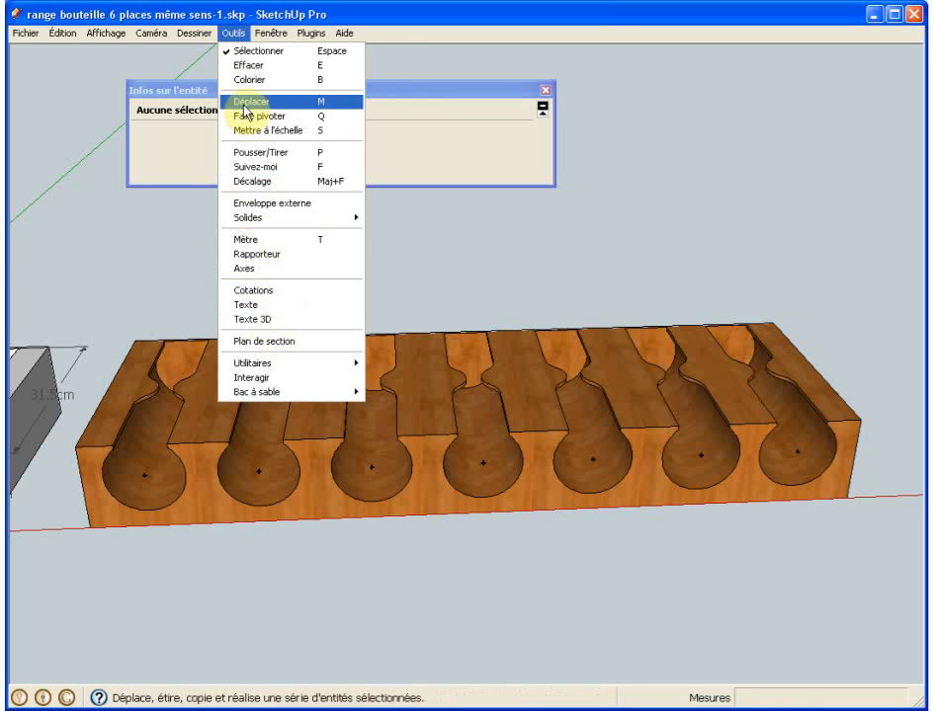
Open the Raccourcis page of the system preferences and browse its list of functions.
click(299, 267)
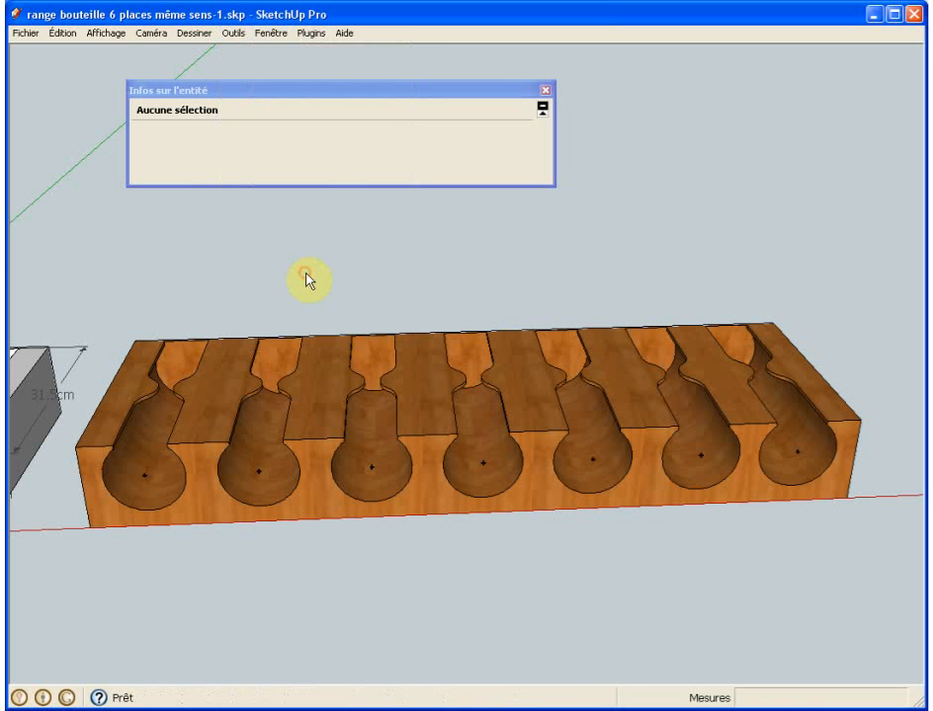
click(159, 441)
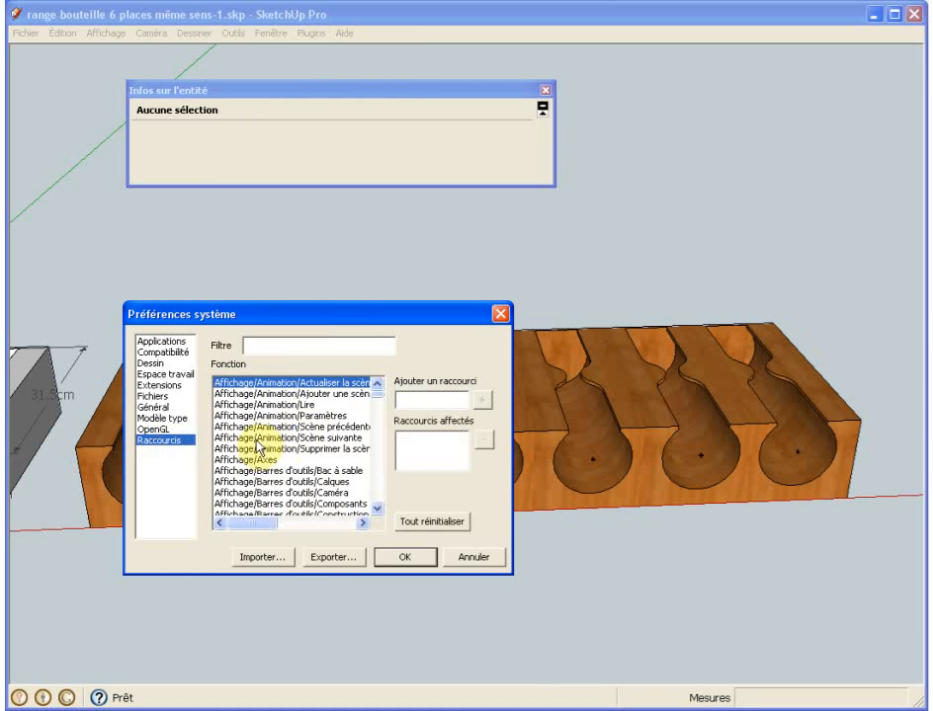
click(314, 481)
click(337, 492)
scroll(336, 474, down, 3)
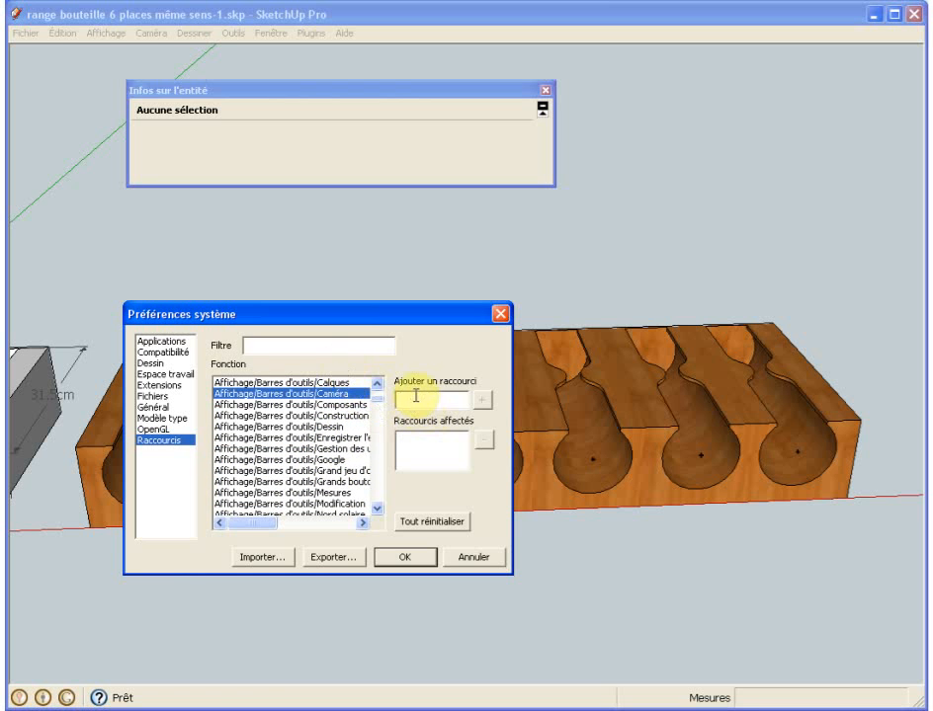
Filter the functions by Z, check the shortcuts assigned to Zoom, Zoom étendu and Suivez-moi, and cancel the preferences.
click(317, 346)
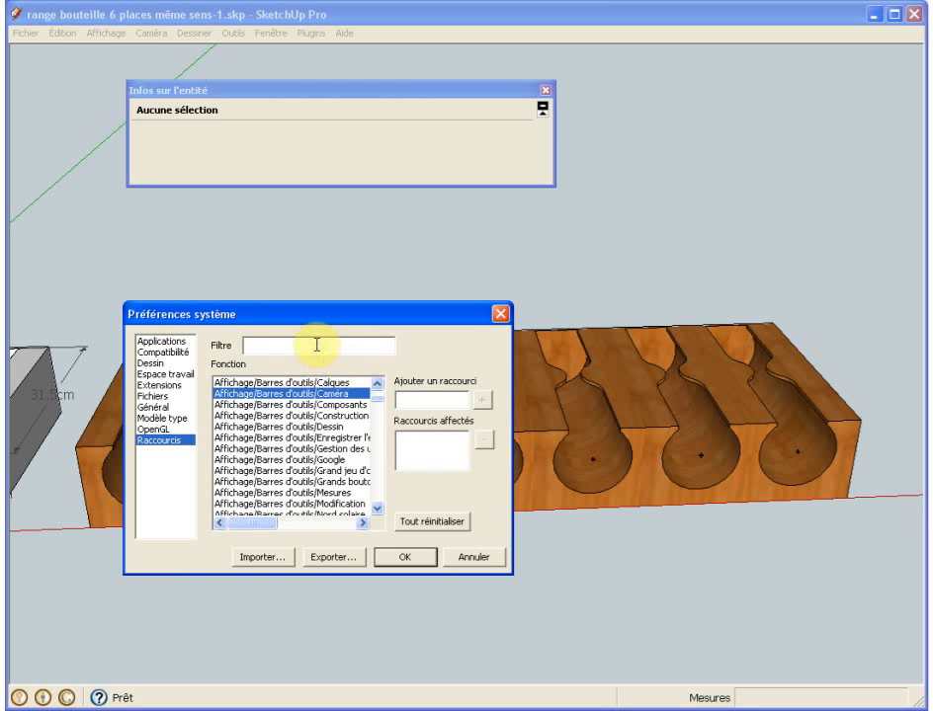
text(Z)
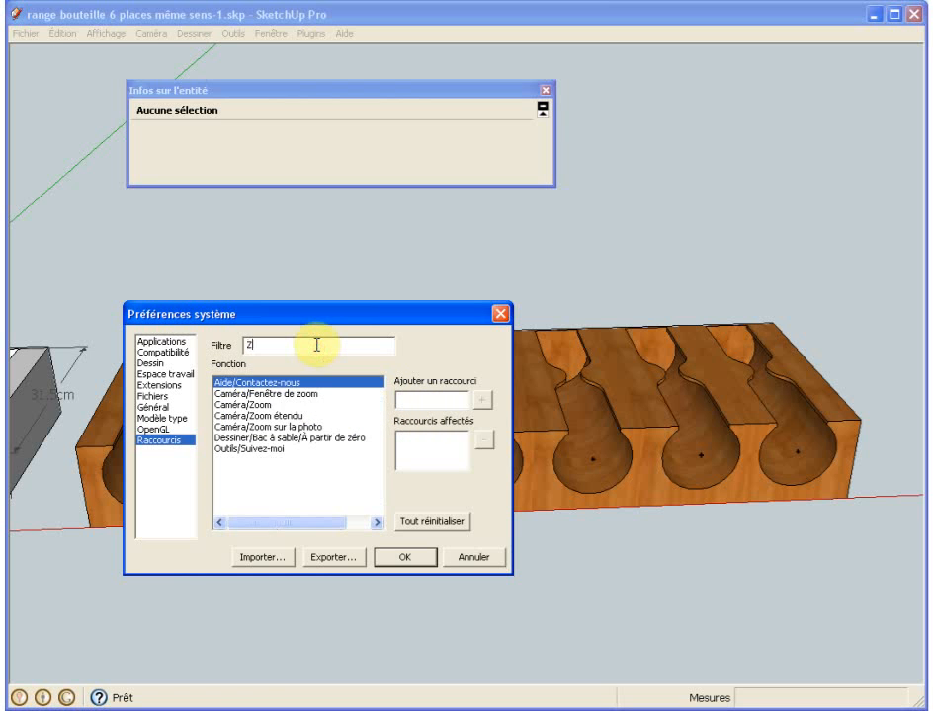
click(267, 404)
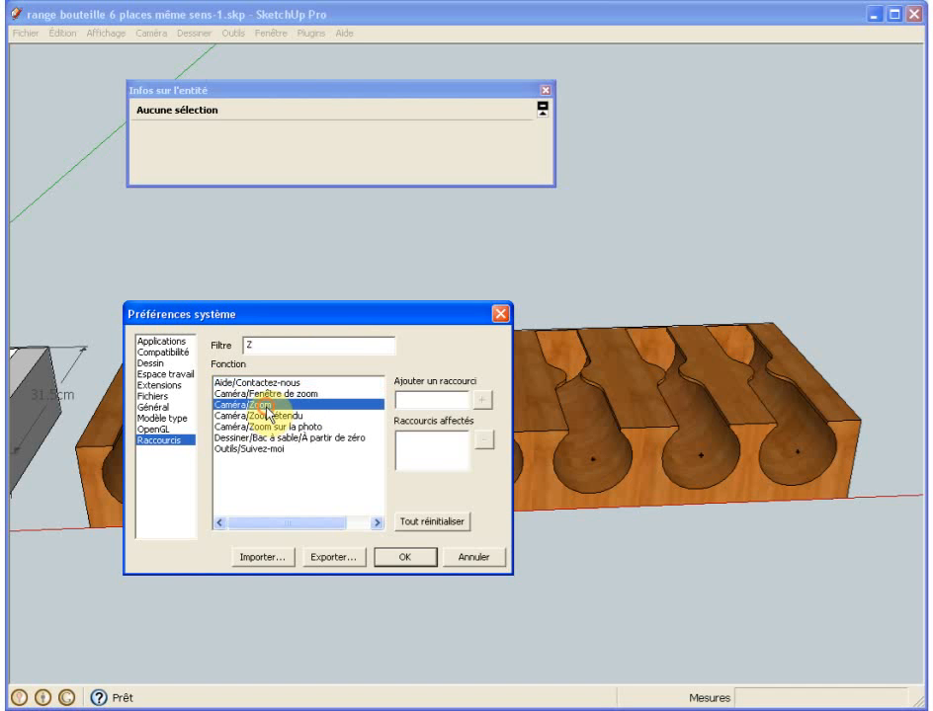
click(283, 416)
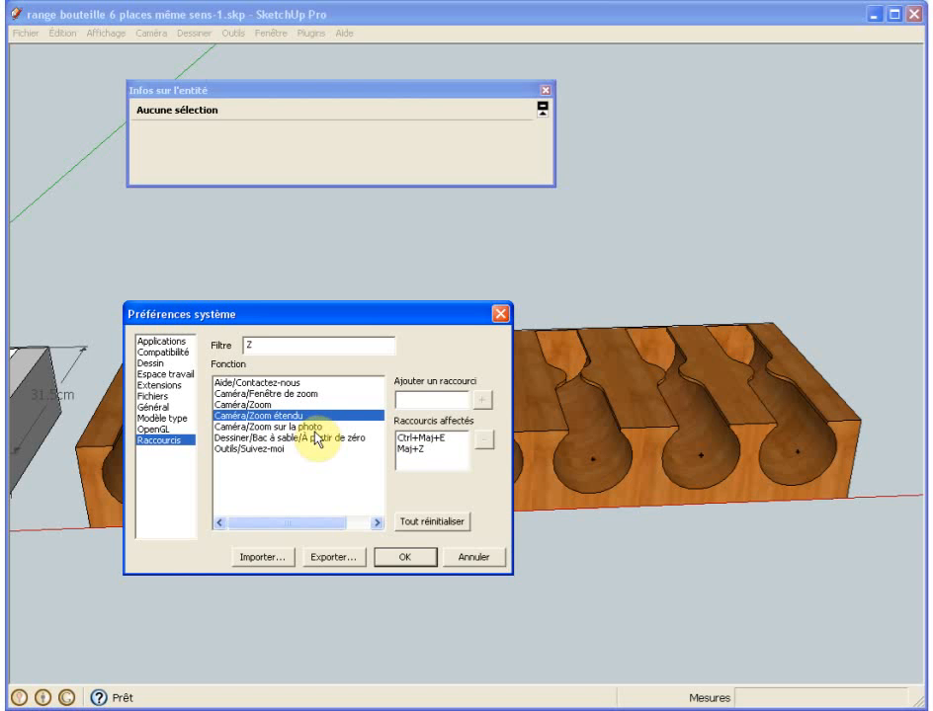
click(277, 450)
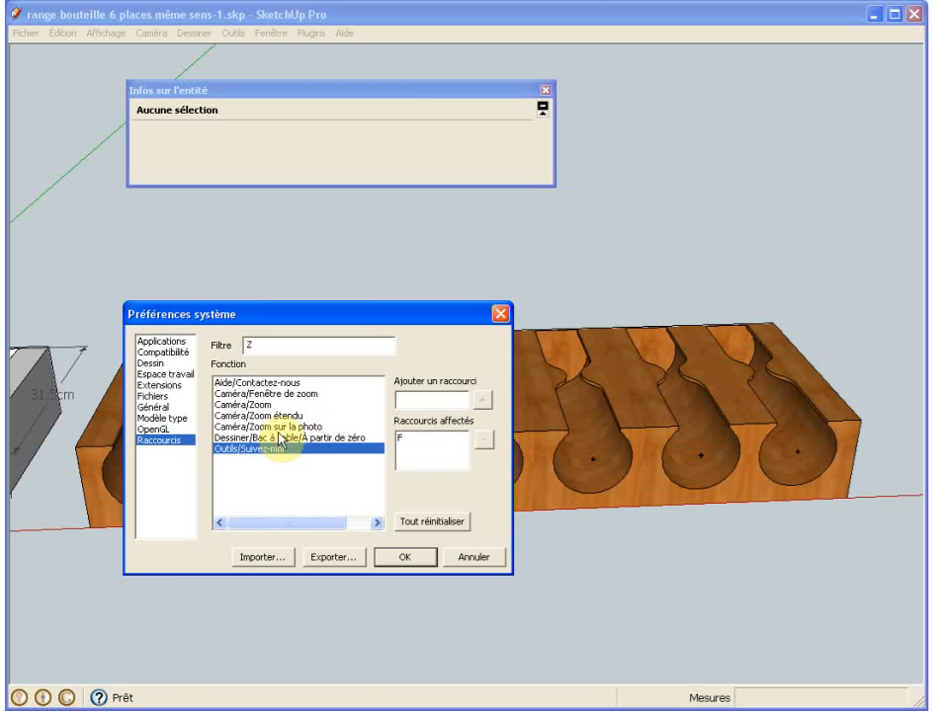
click(435, 412)
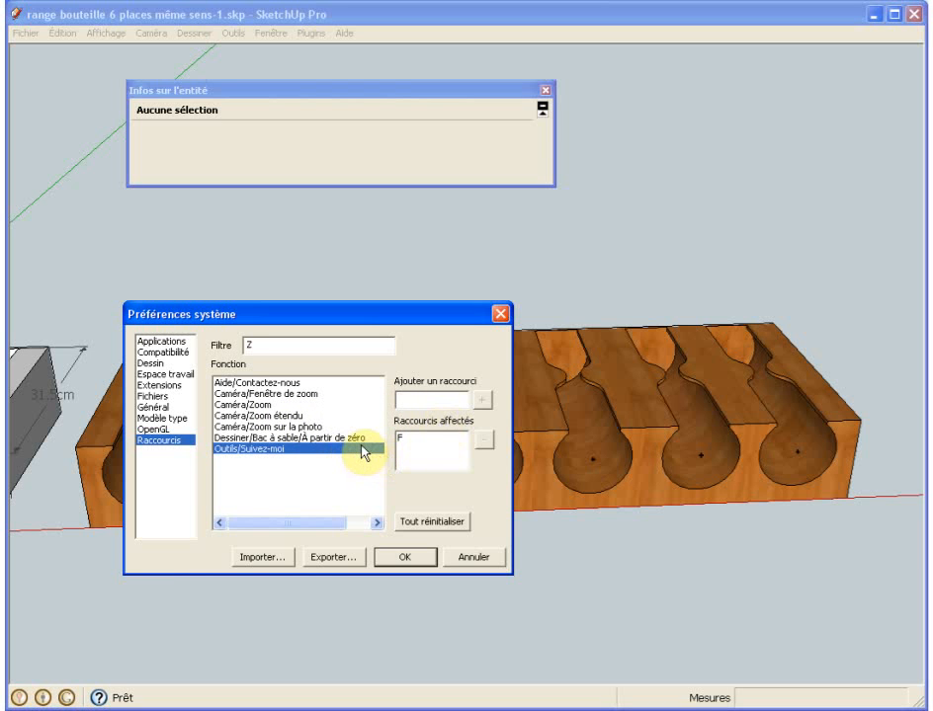
click(362, 447)
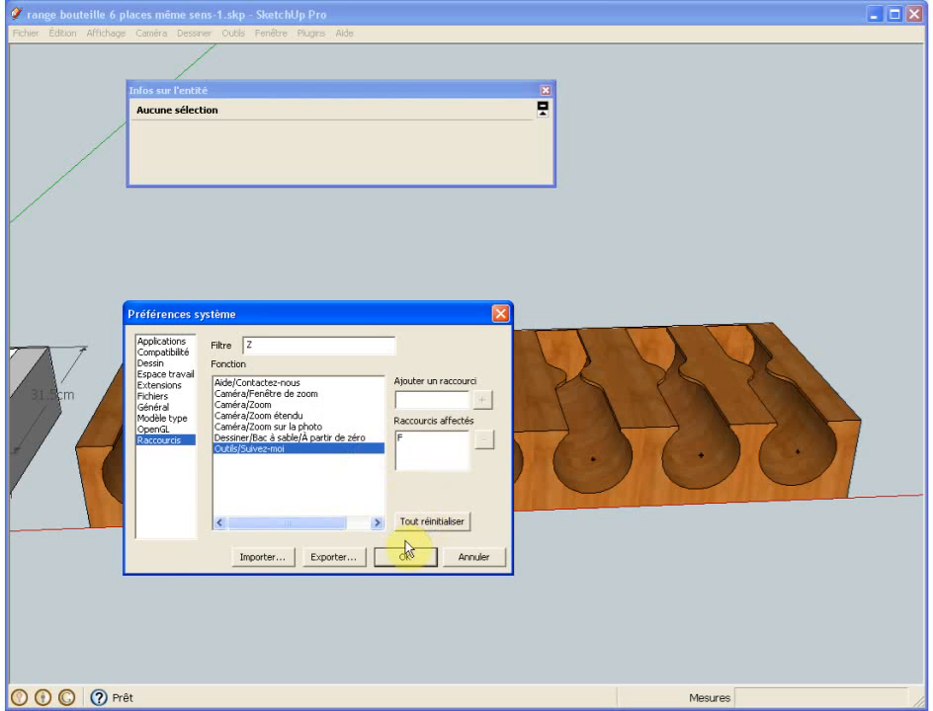
click(475, 557)
key(b)
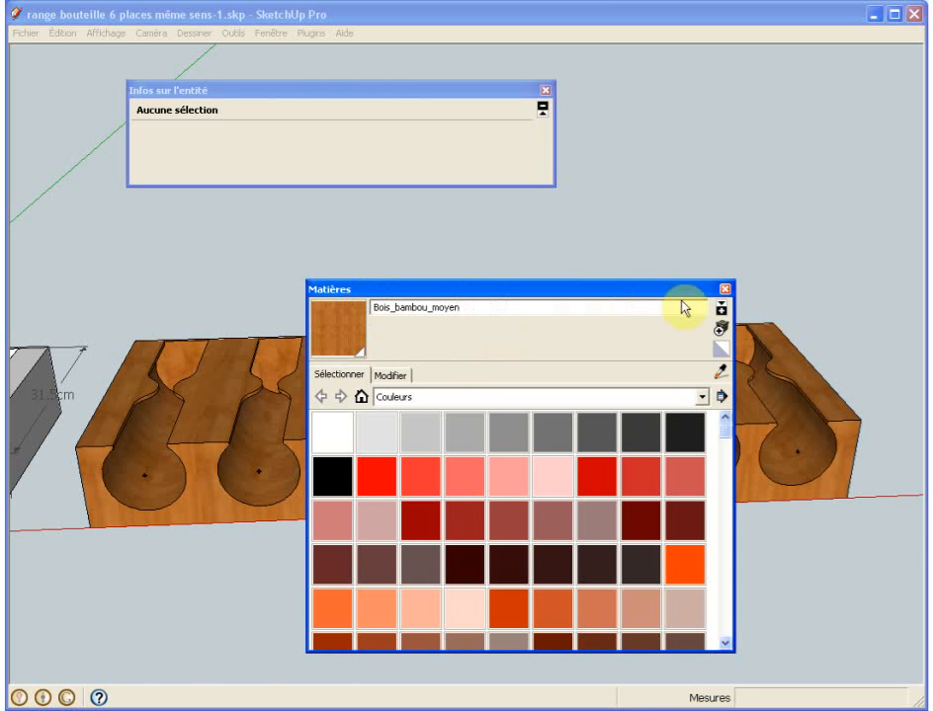
click(727, 289)
middle_drag(308, 339, 494, 339)
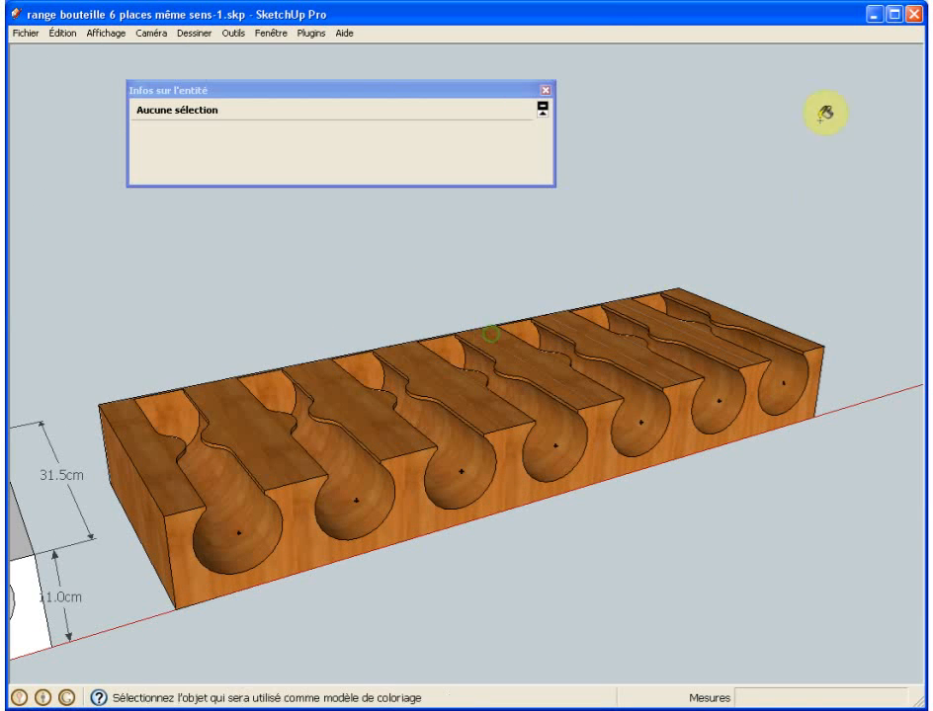
Switch to Firefox and read the forum message about the bottle rack template, highlighting its closing sentence from "chercher" to "respecte!".
click(928, 38)
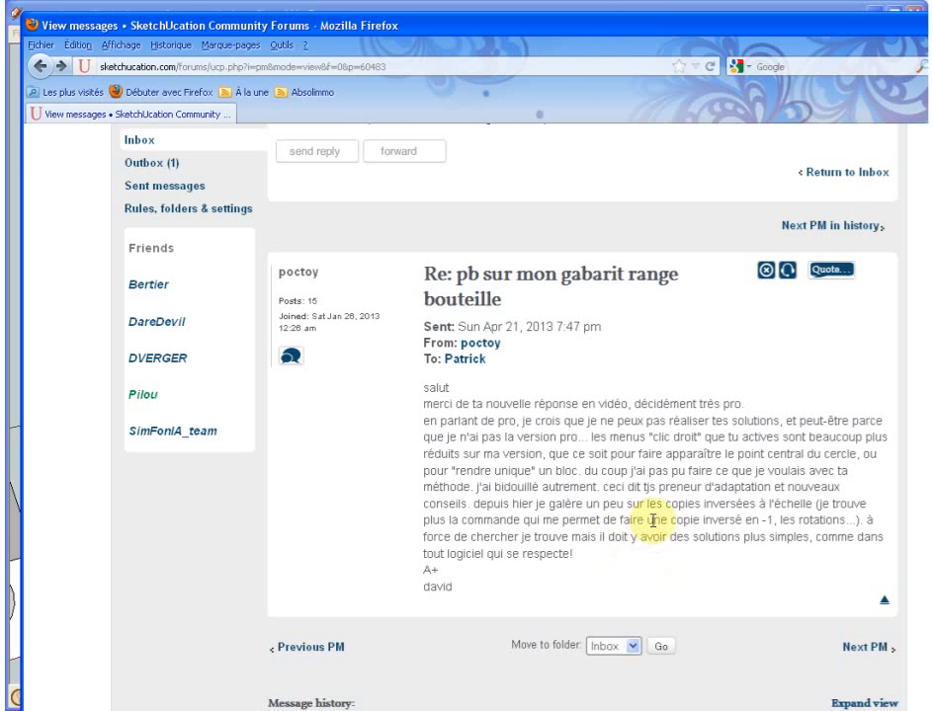
scroll(680, 510, down, 4)
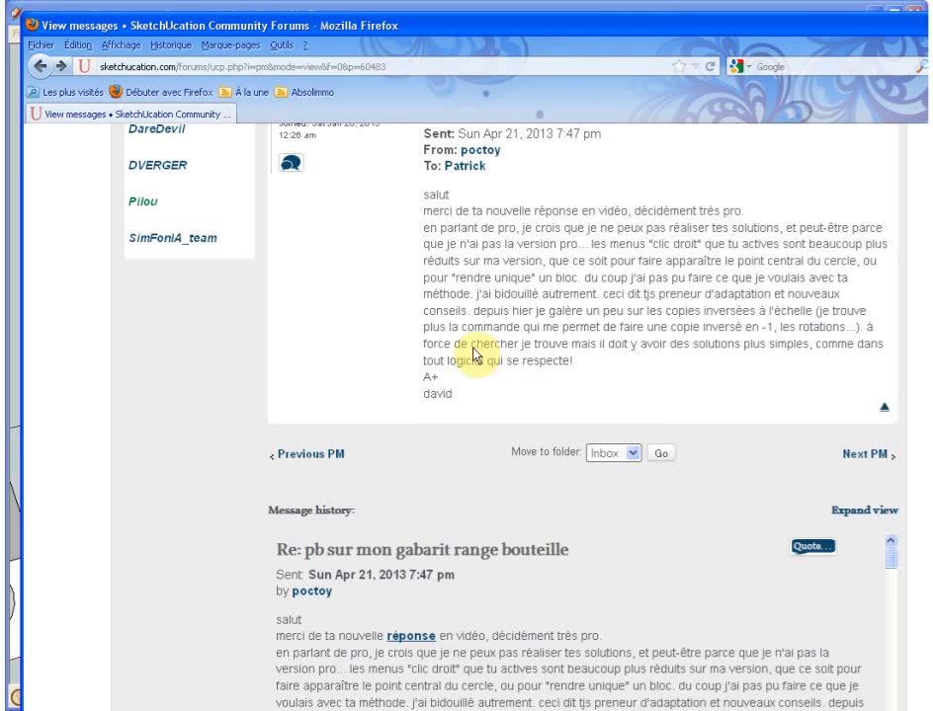
drag(468, 347, 812, 376)
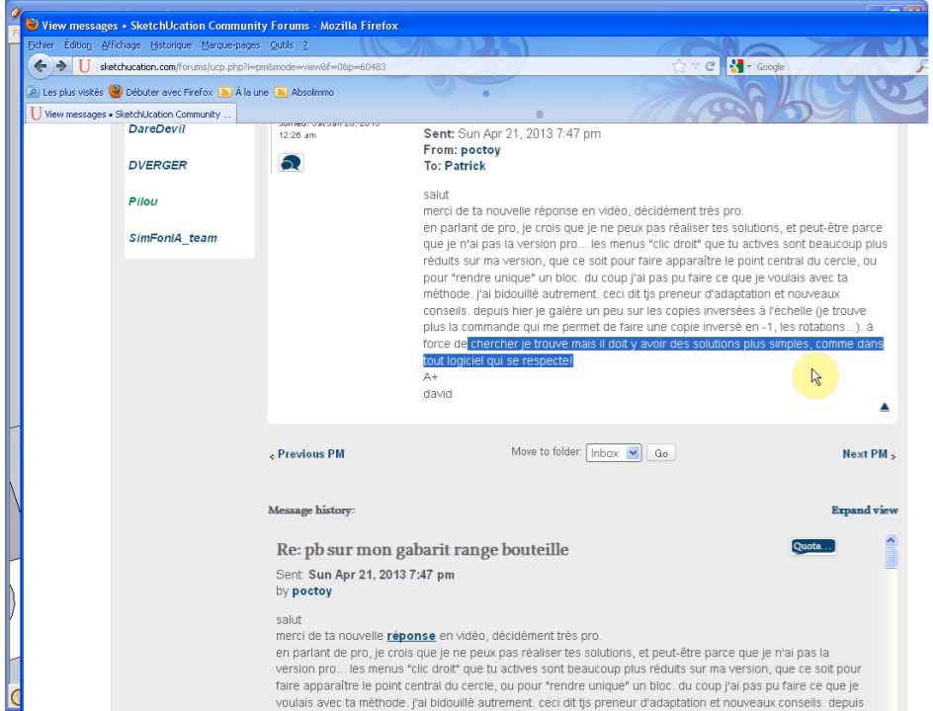